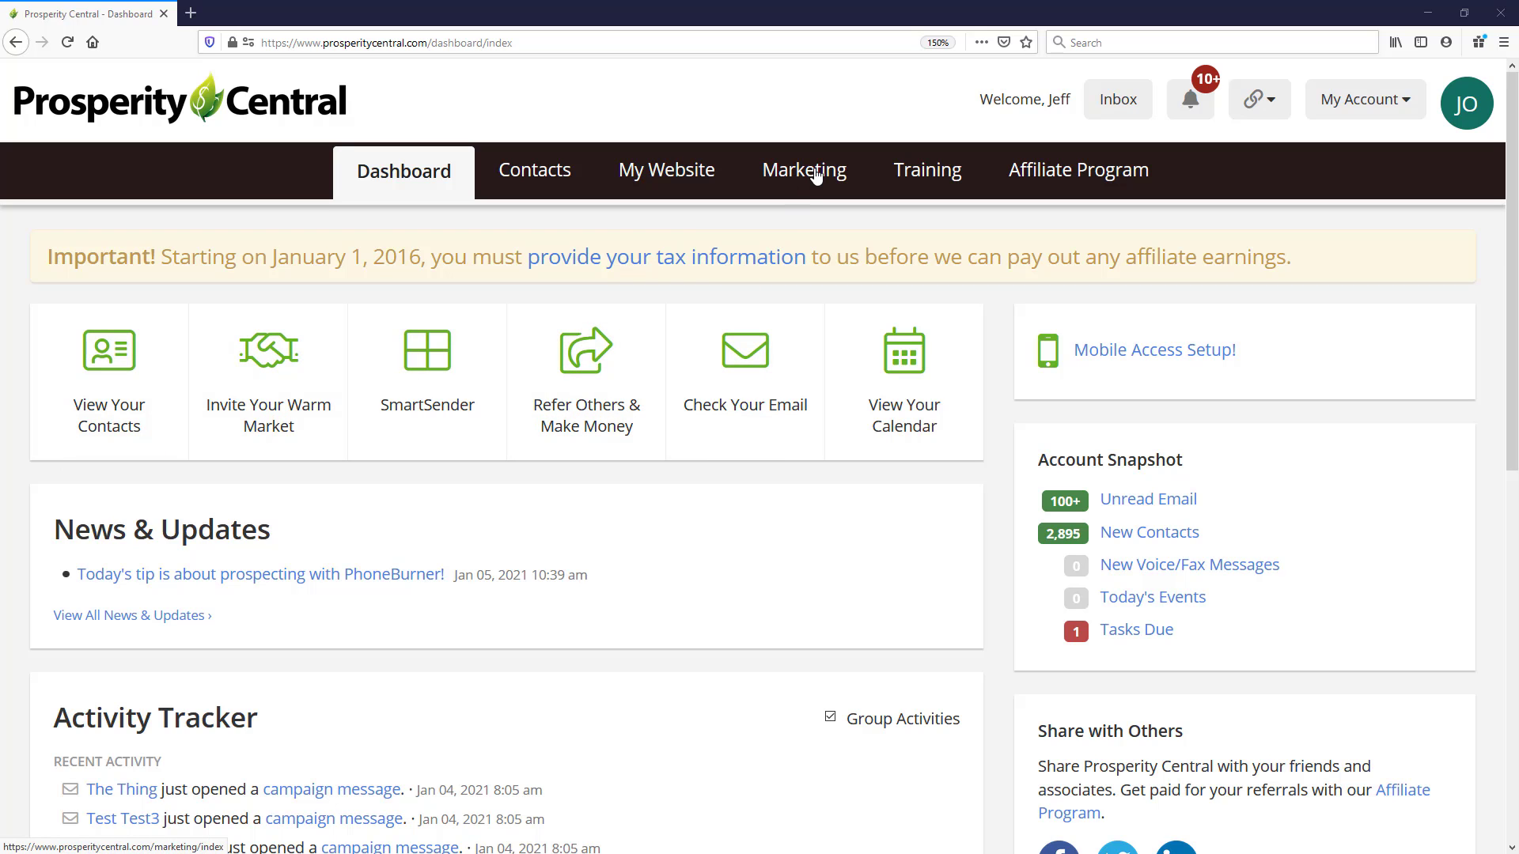
- Start a new broadcast with the Email Broadcast Tool from the marketing conversion tools
click(815, 176)
scroll(712, 380, down, 6)
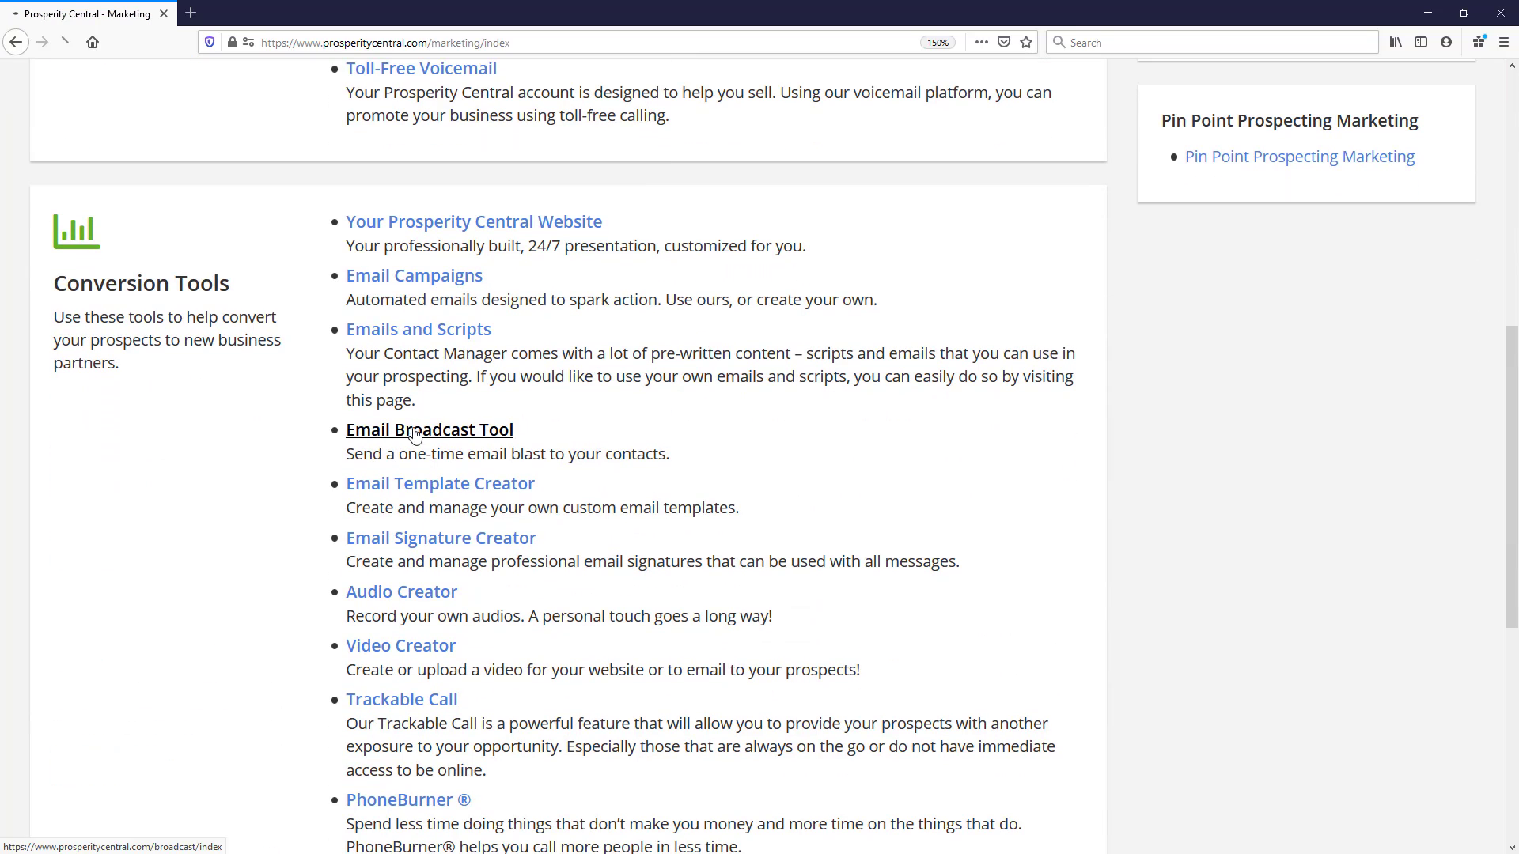
click(411, 431)
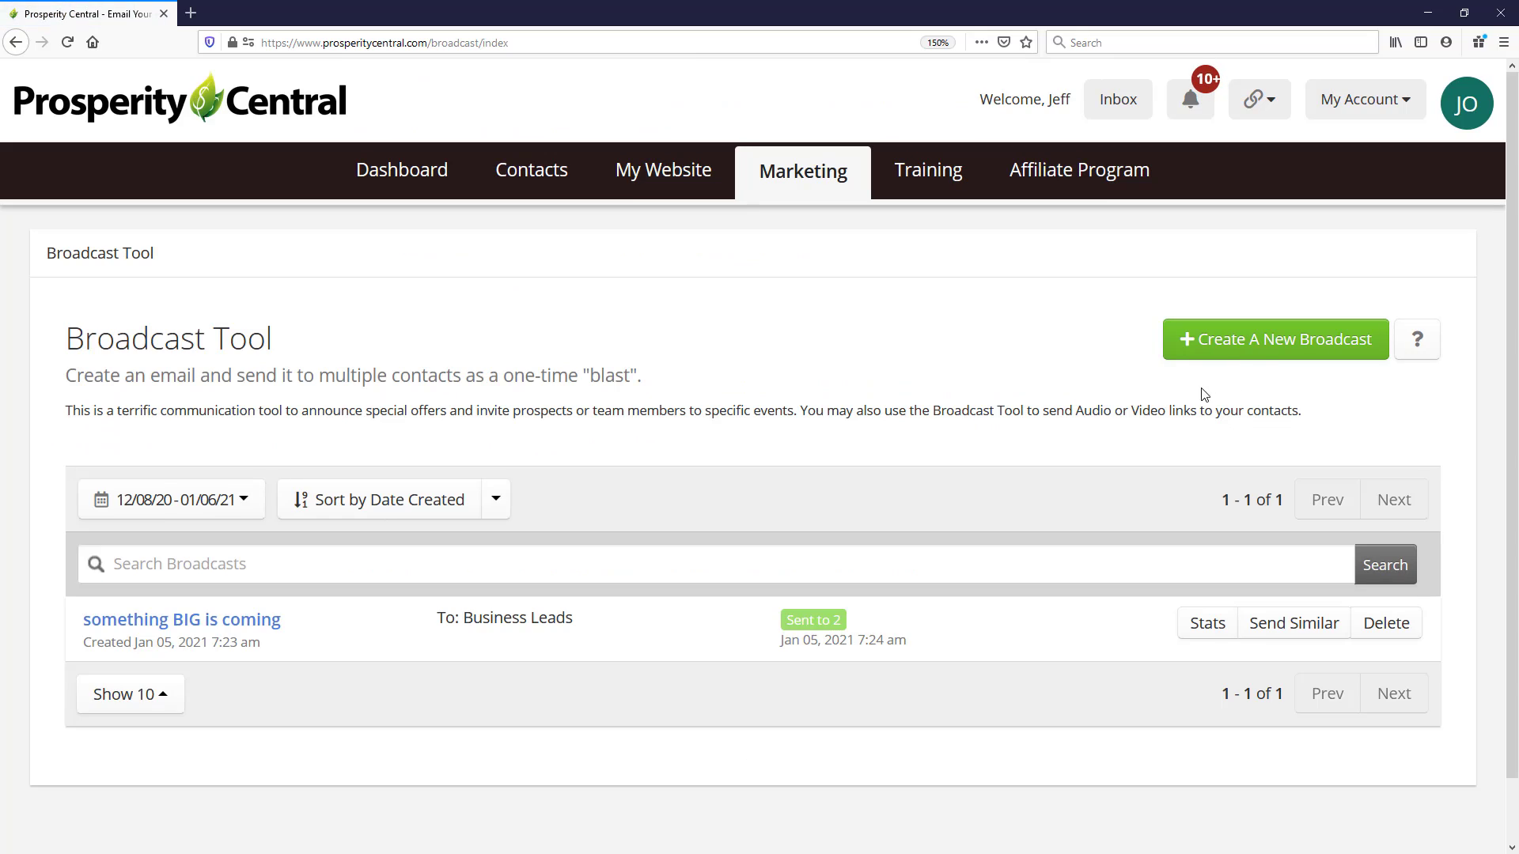
click(1266, 340)
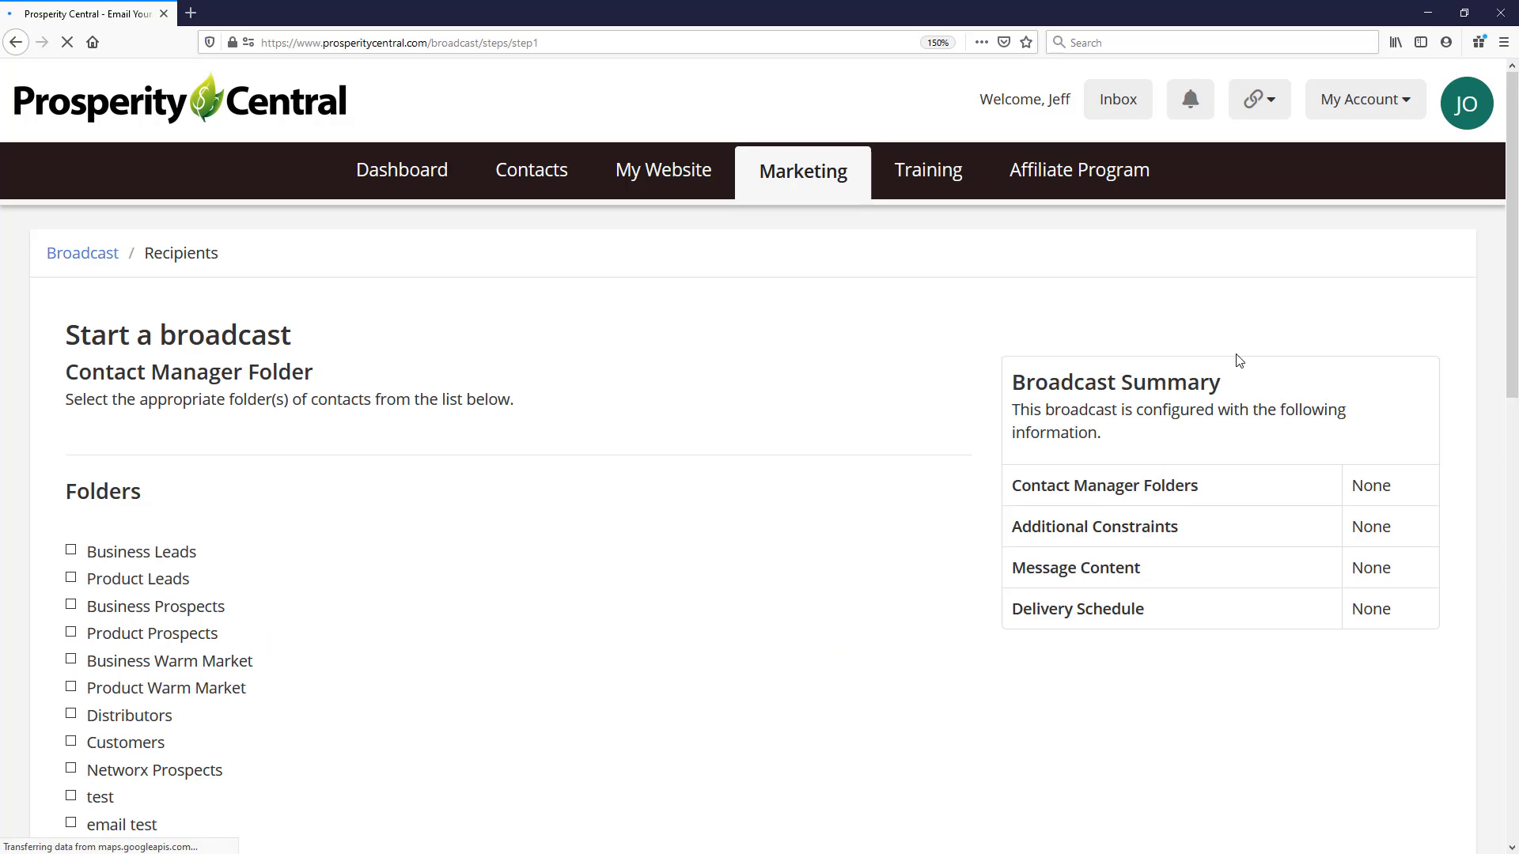
- Address the broadcast to the Business Leads and Sample Contacts folders, without any date or location constraint
scroll(508, 421, down, 5)
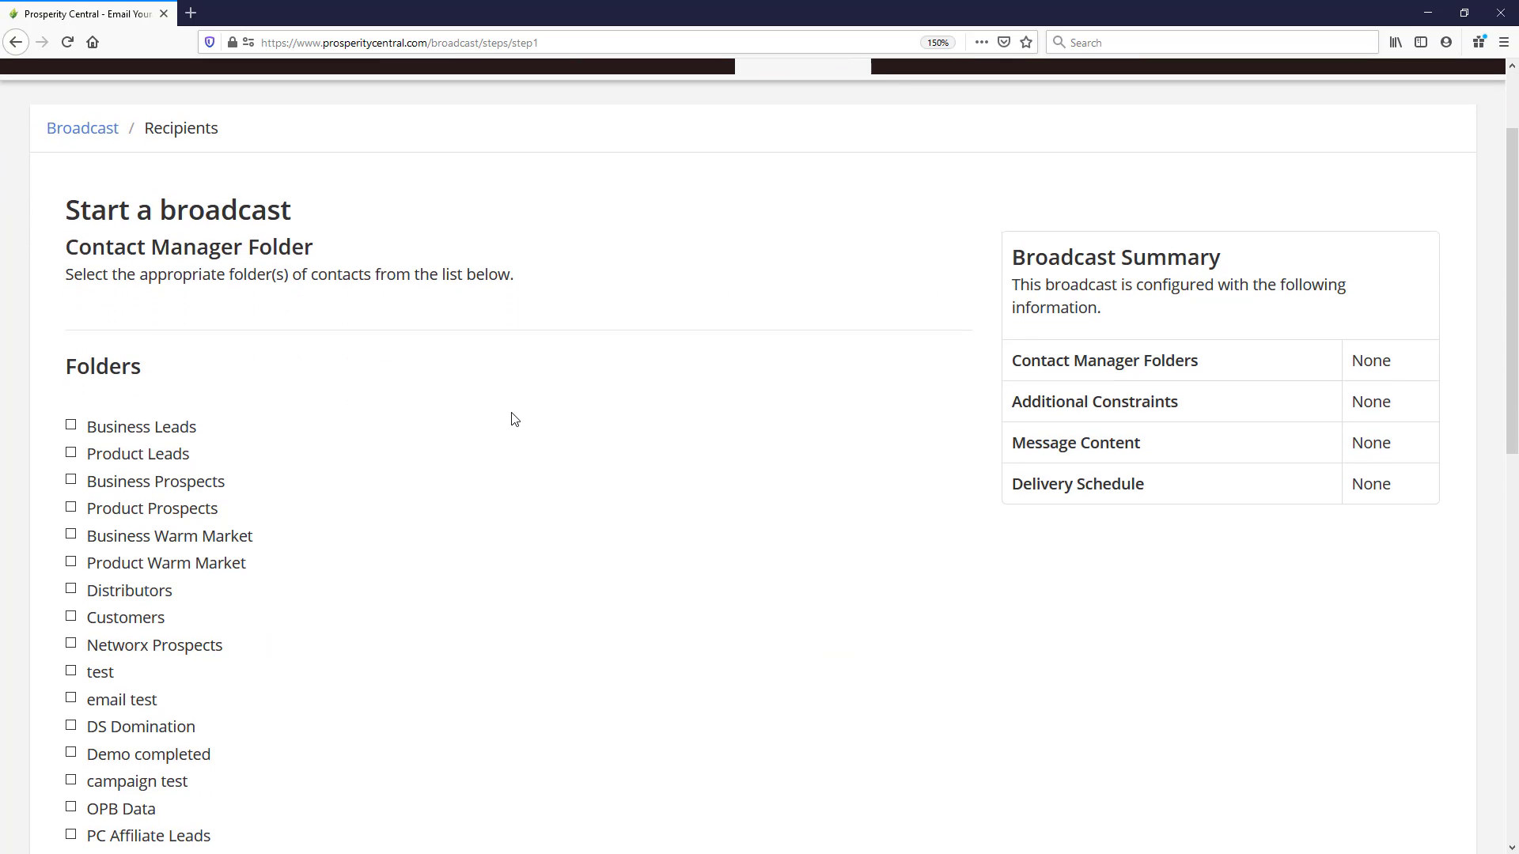
click(71, 180)
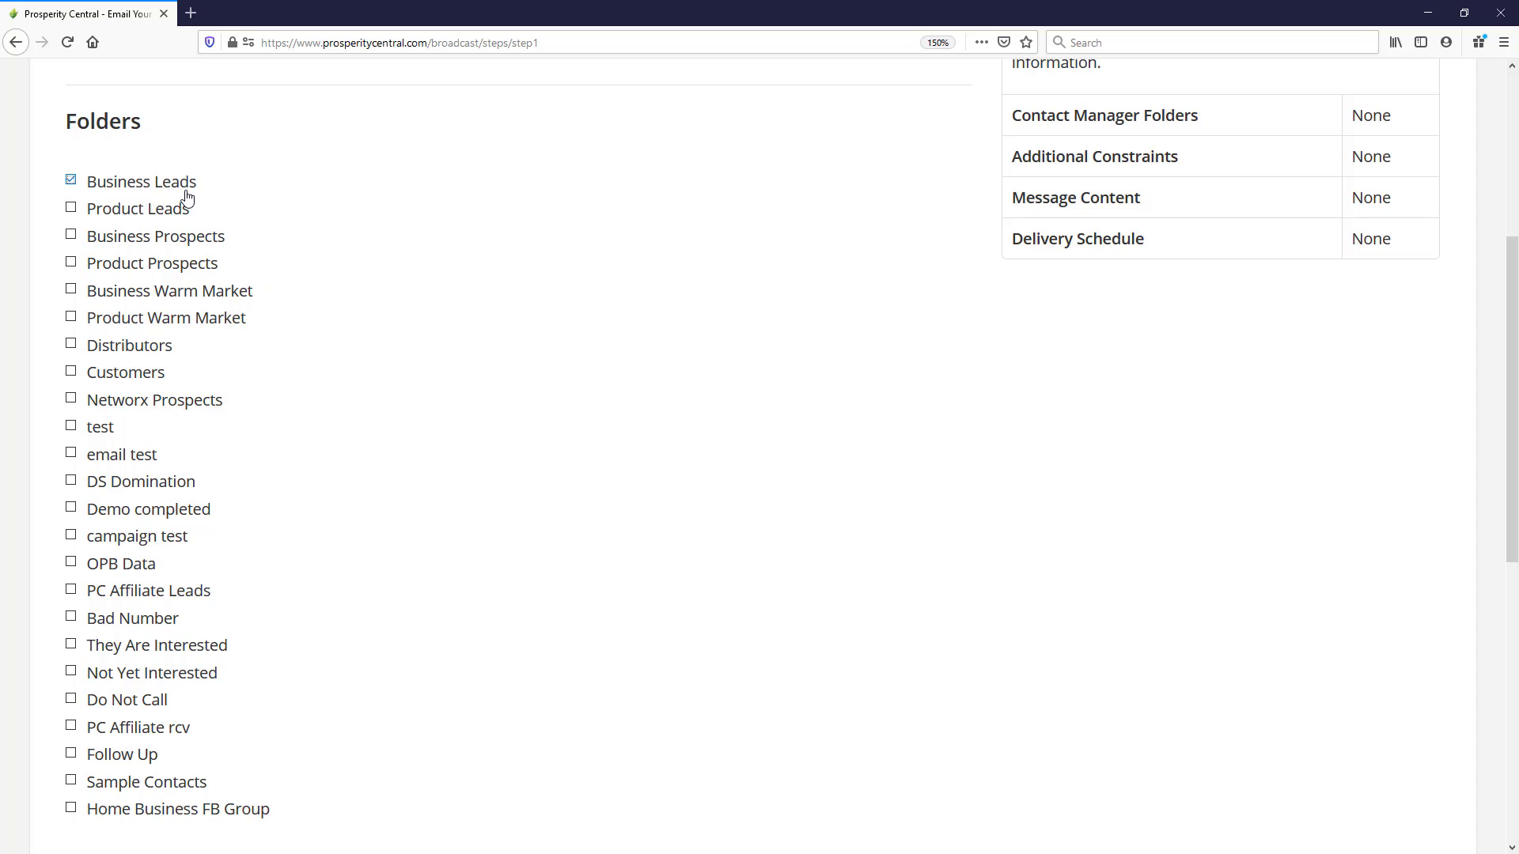
scroll(307, 269, down, 1)
scroll(307, 269, down, 10)
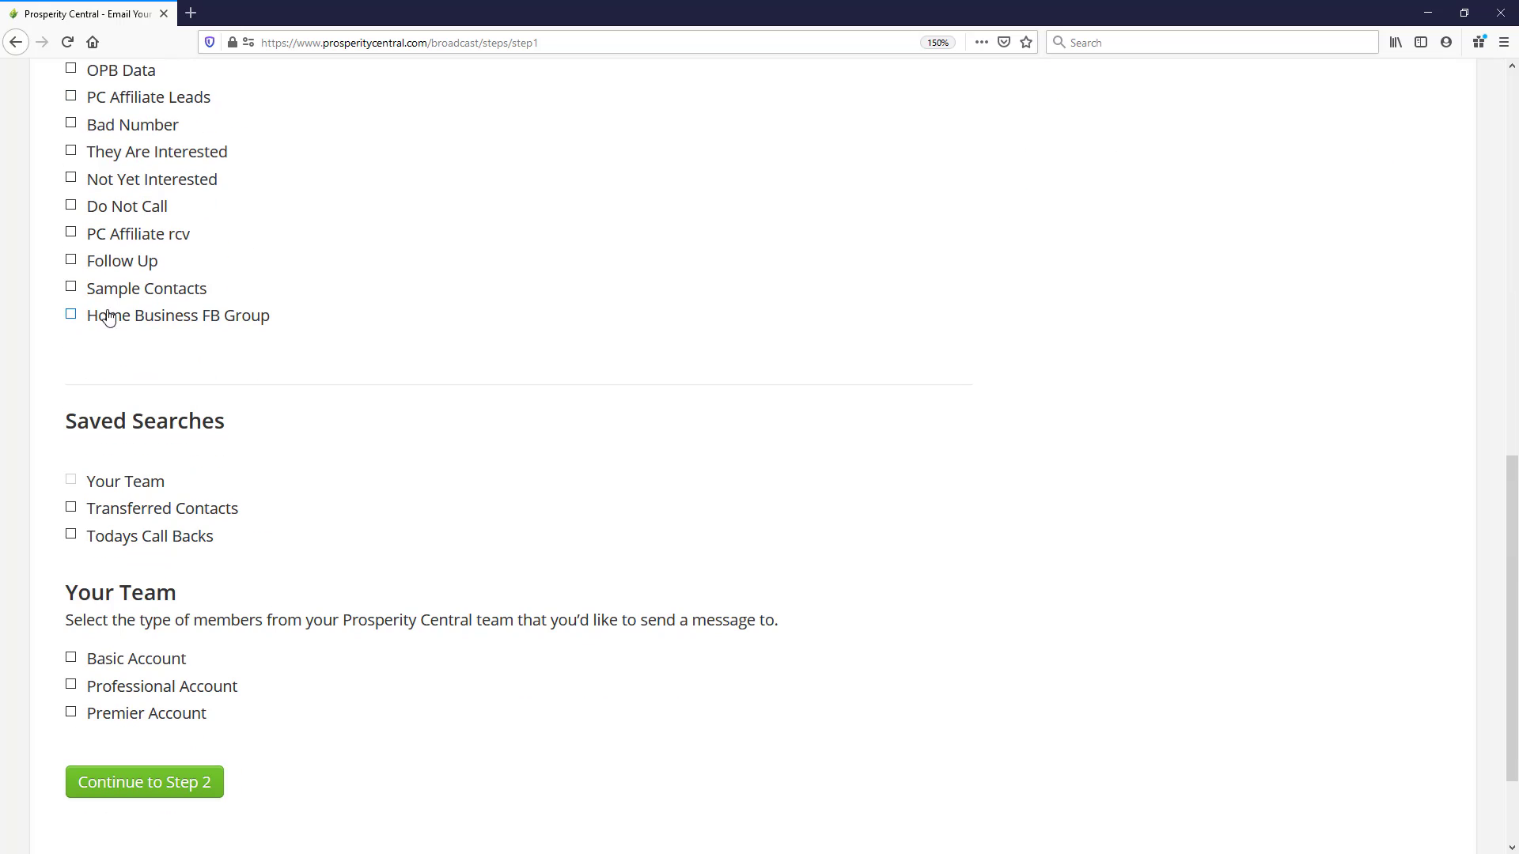
click(71, 288)
scroll(424, 463, up, 16)
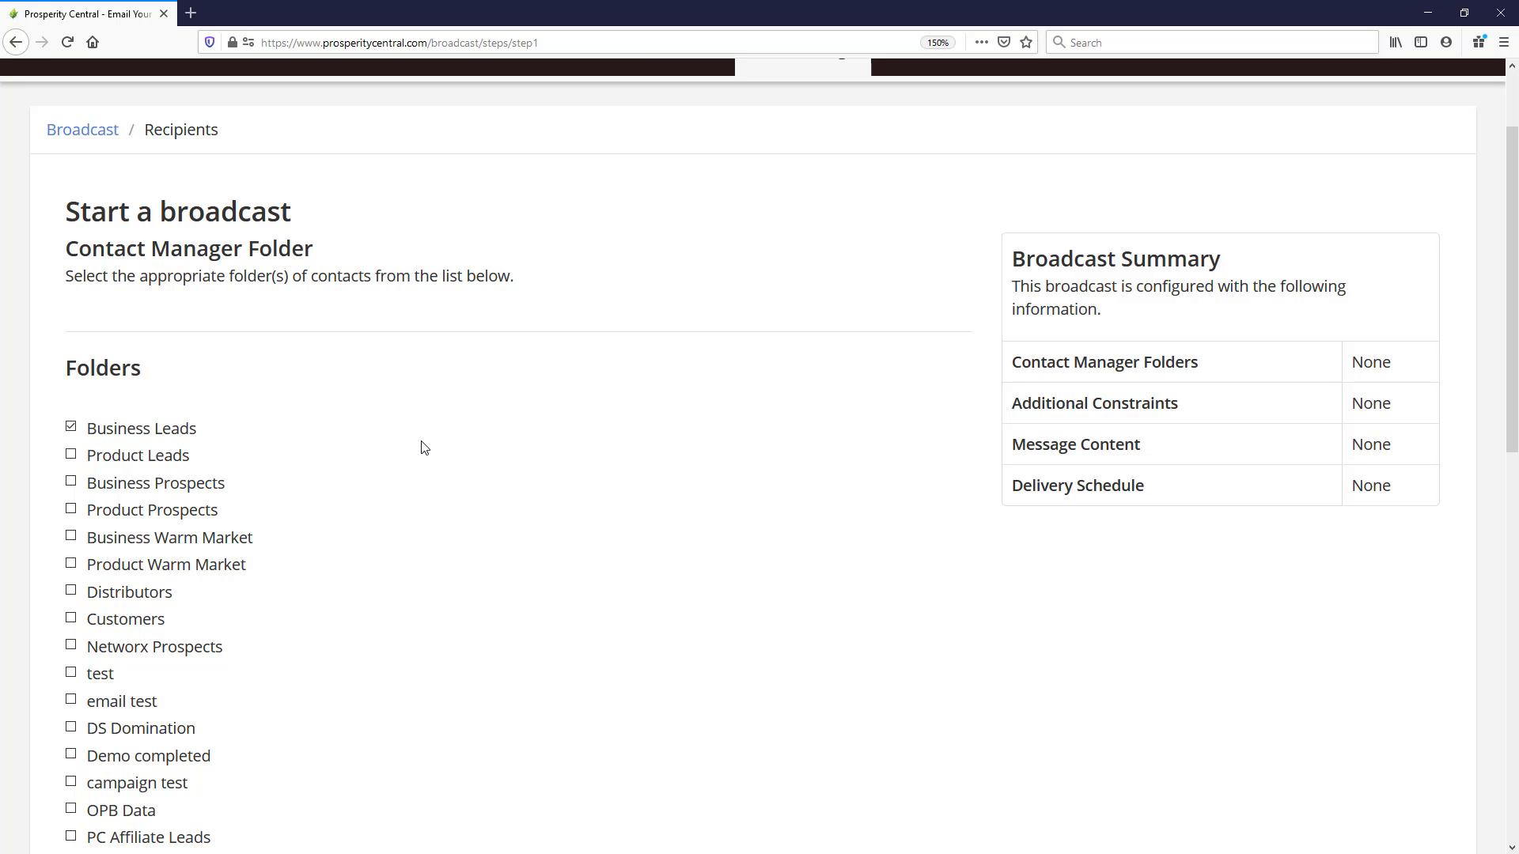
scroll(424, 445, down, 19)
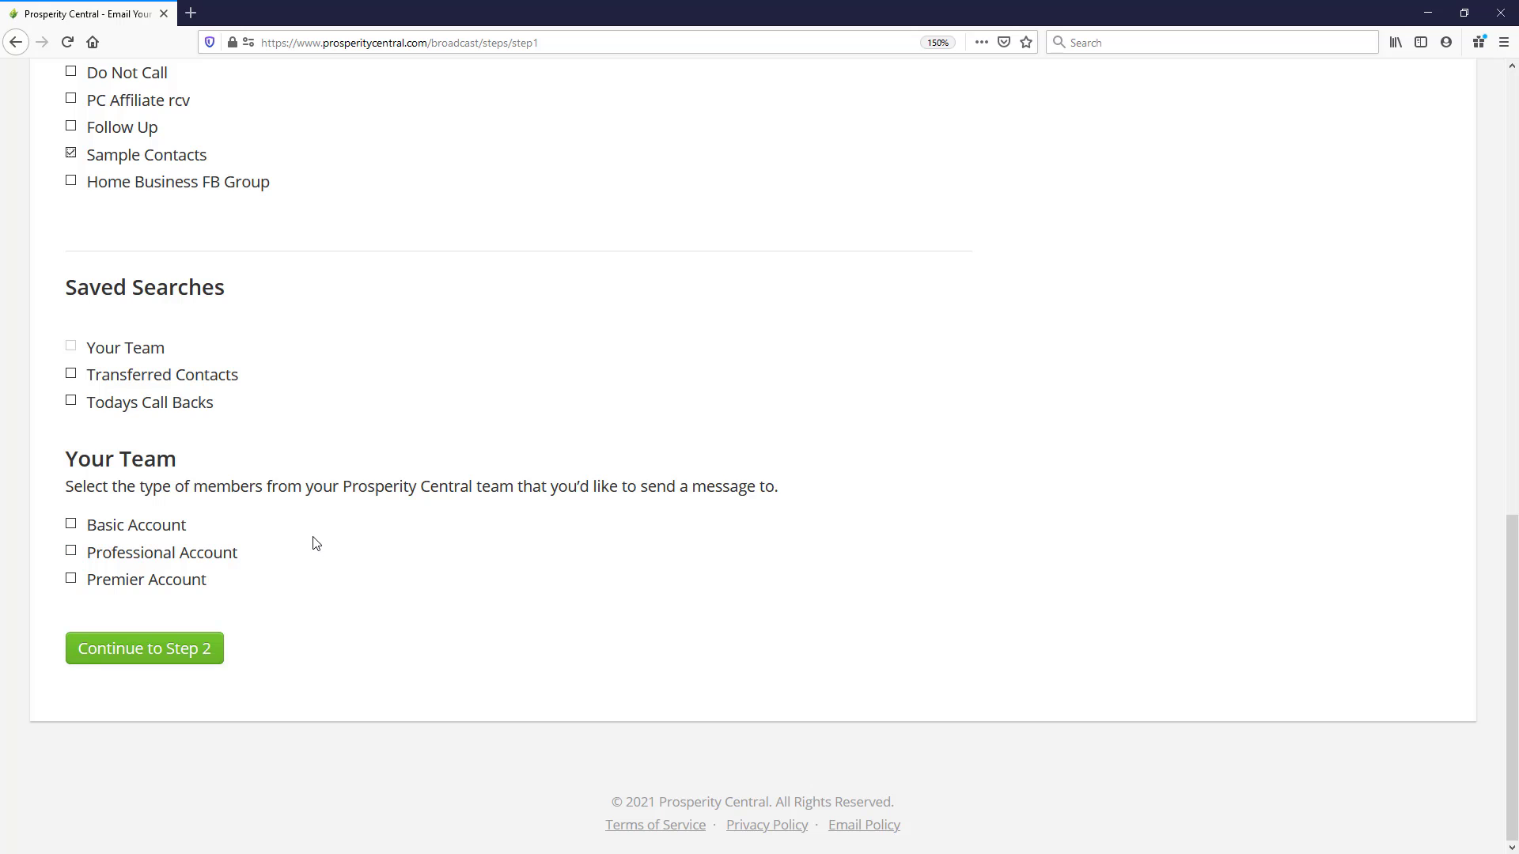
click(140, 653)
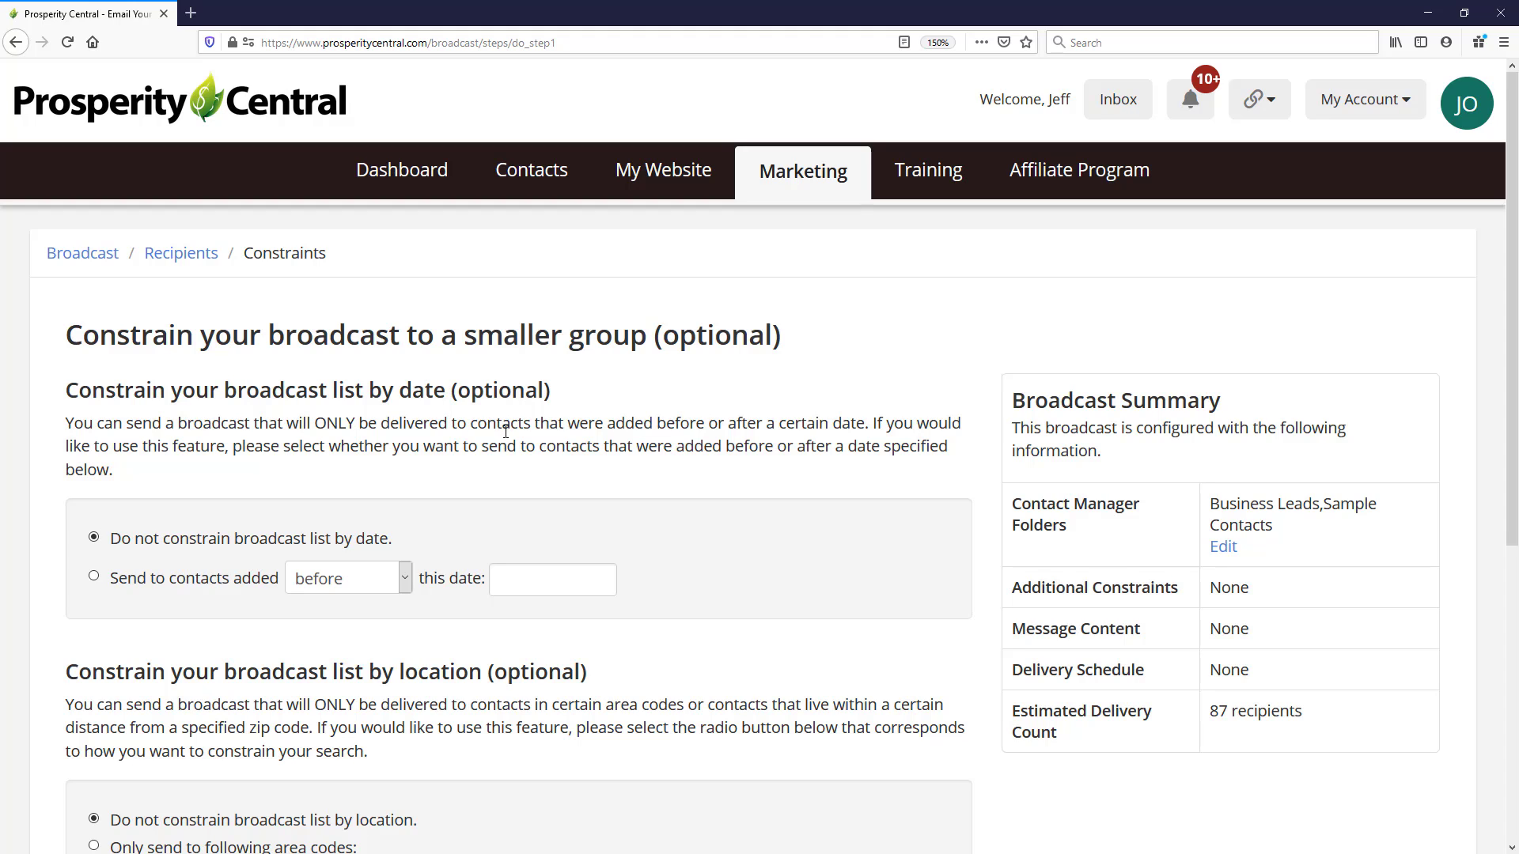
scroll(507, 434, down, 5)
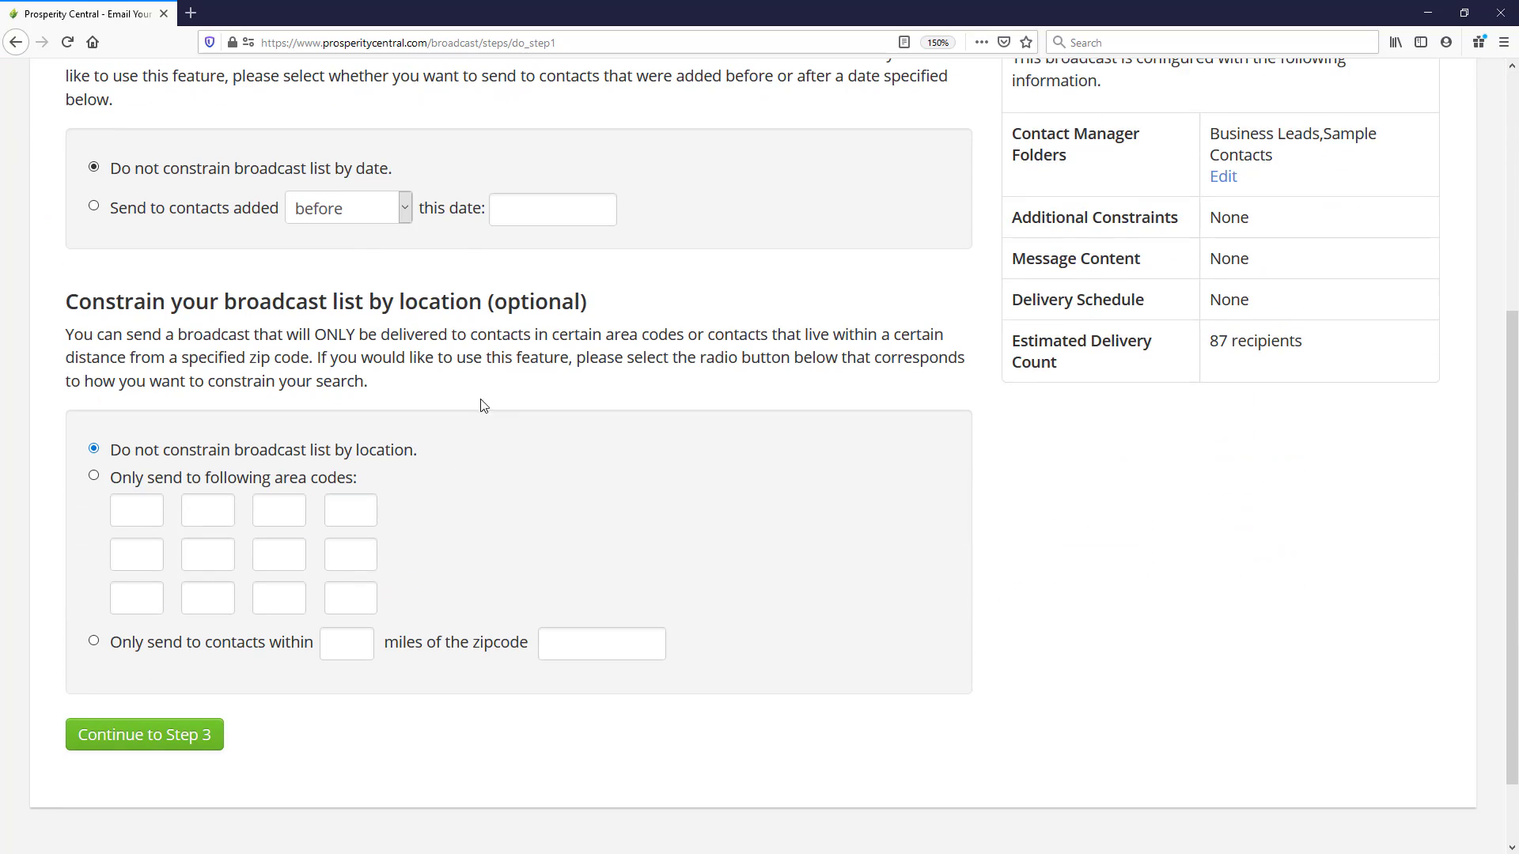
click(144, 740)
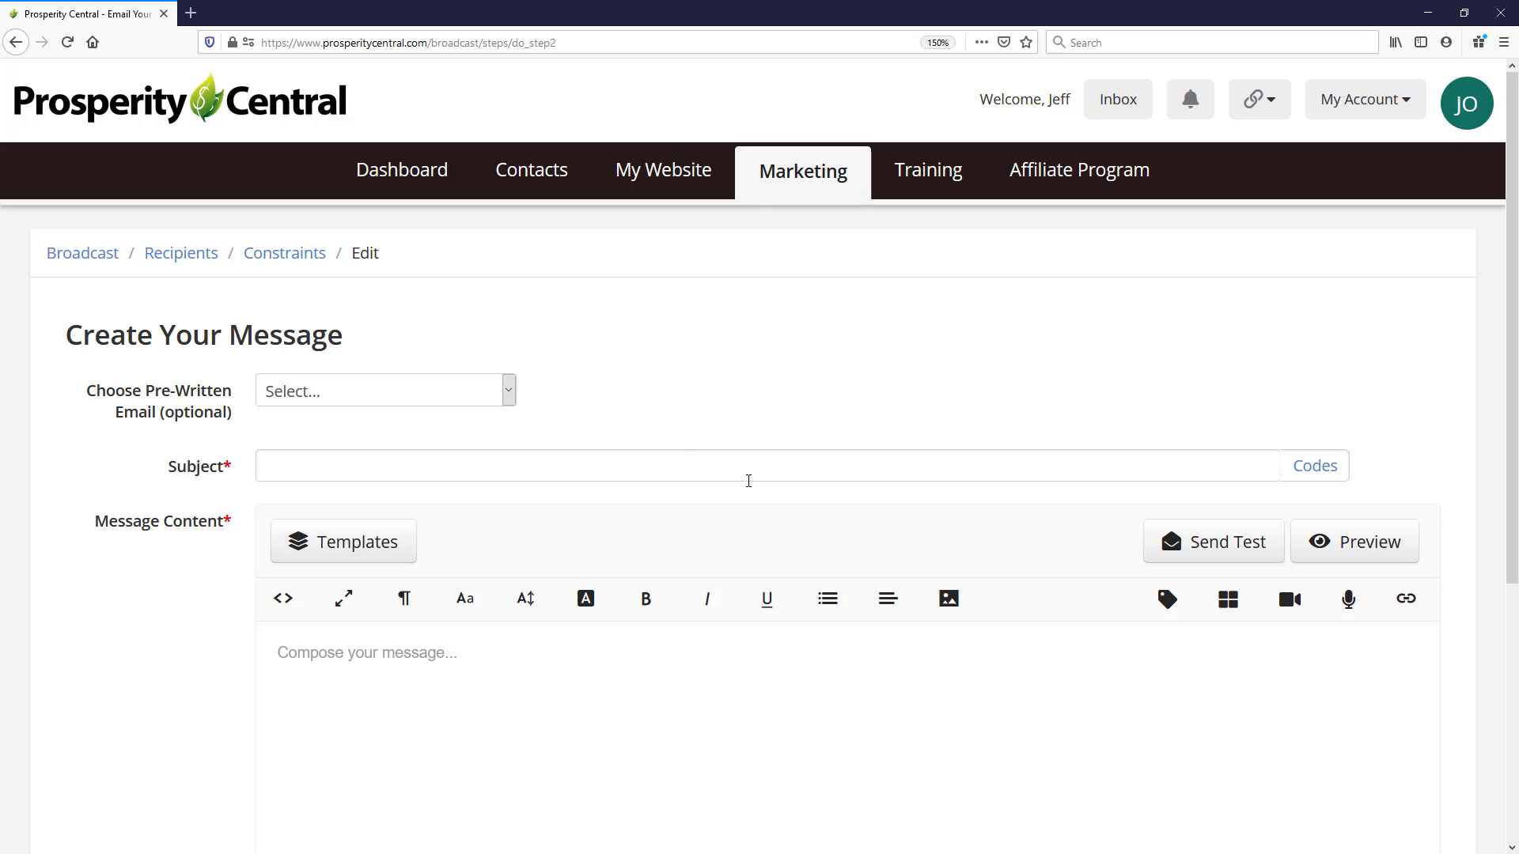
- Load the pre-written email "Monthly New Prospect Promo", replace its "--Insert Date--" placeholder with "Jan 15th", and continue to scheduling
click(355, 393)
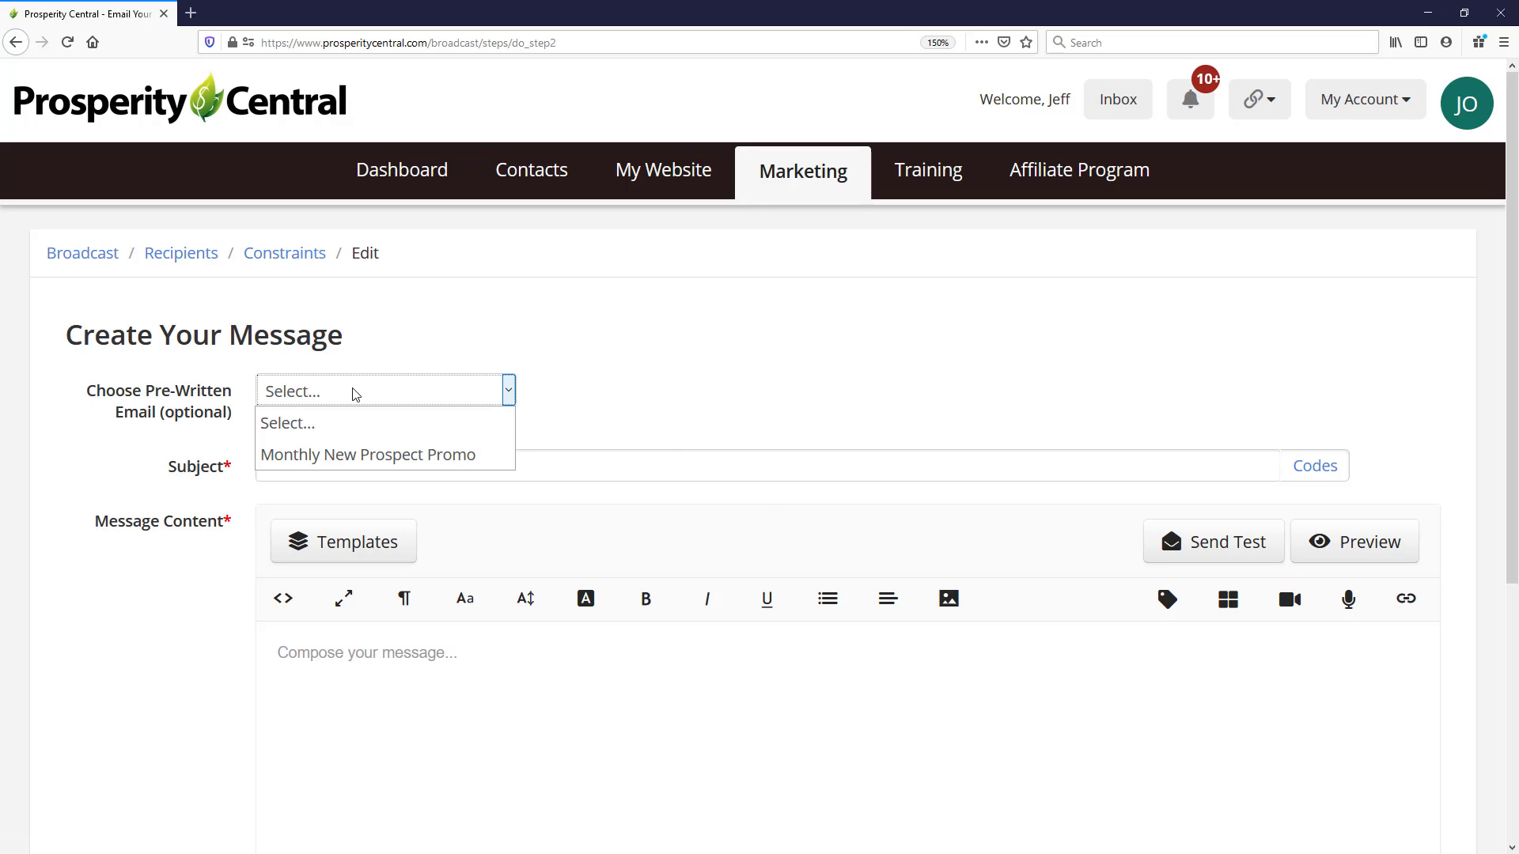
click(301, 454)
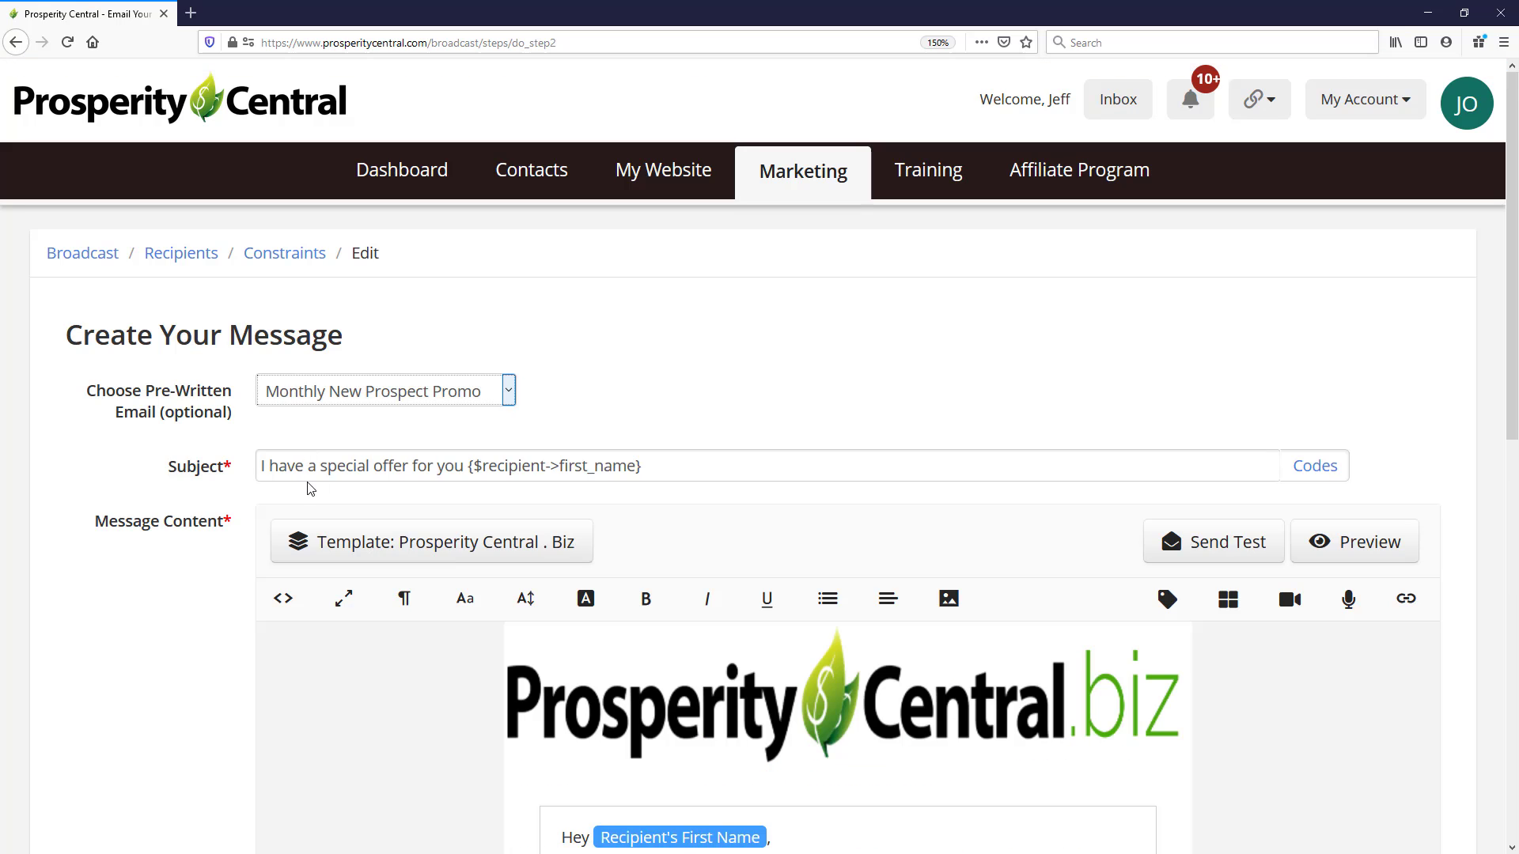
scroll(311, 471, down, 5)
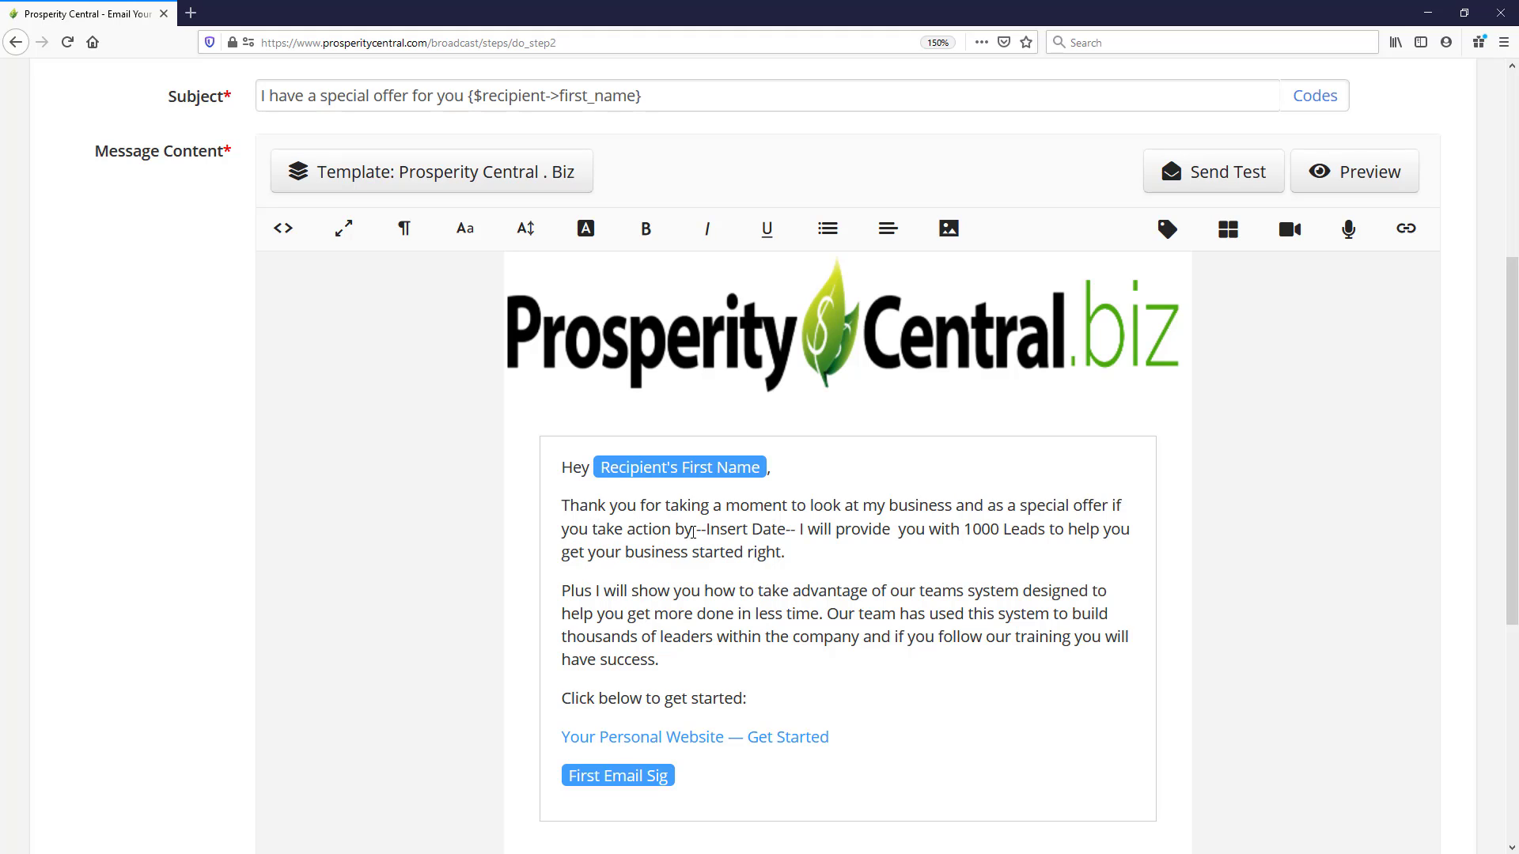
drag(697, 531, 797, 532)
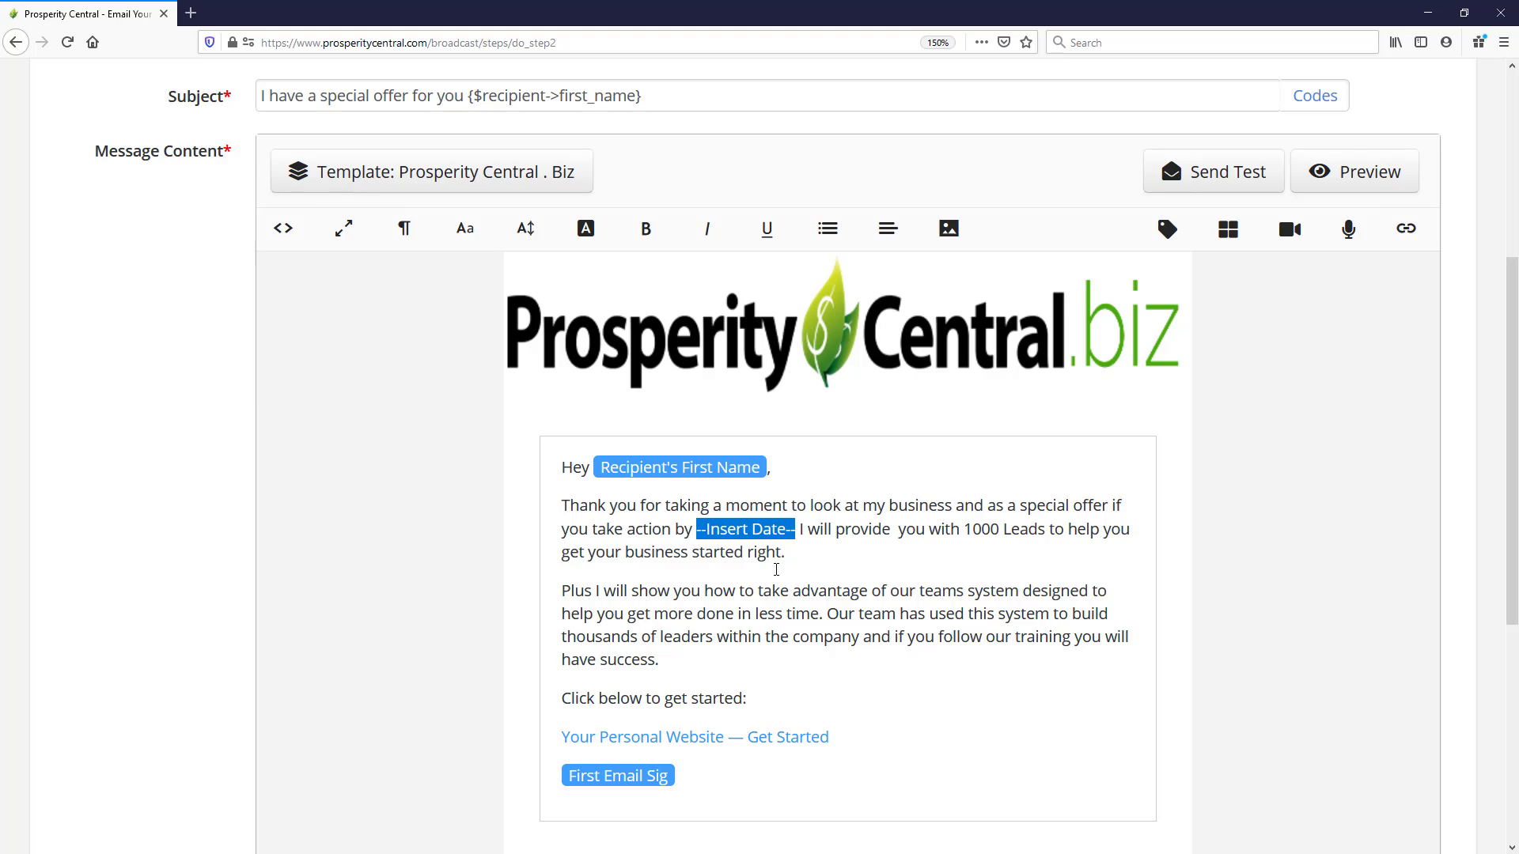
text(Jan )
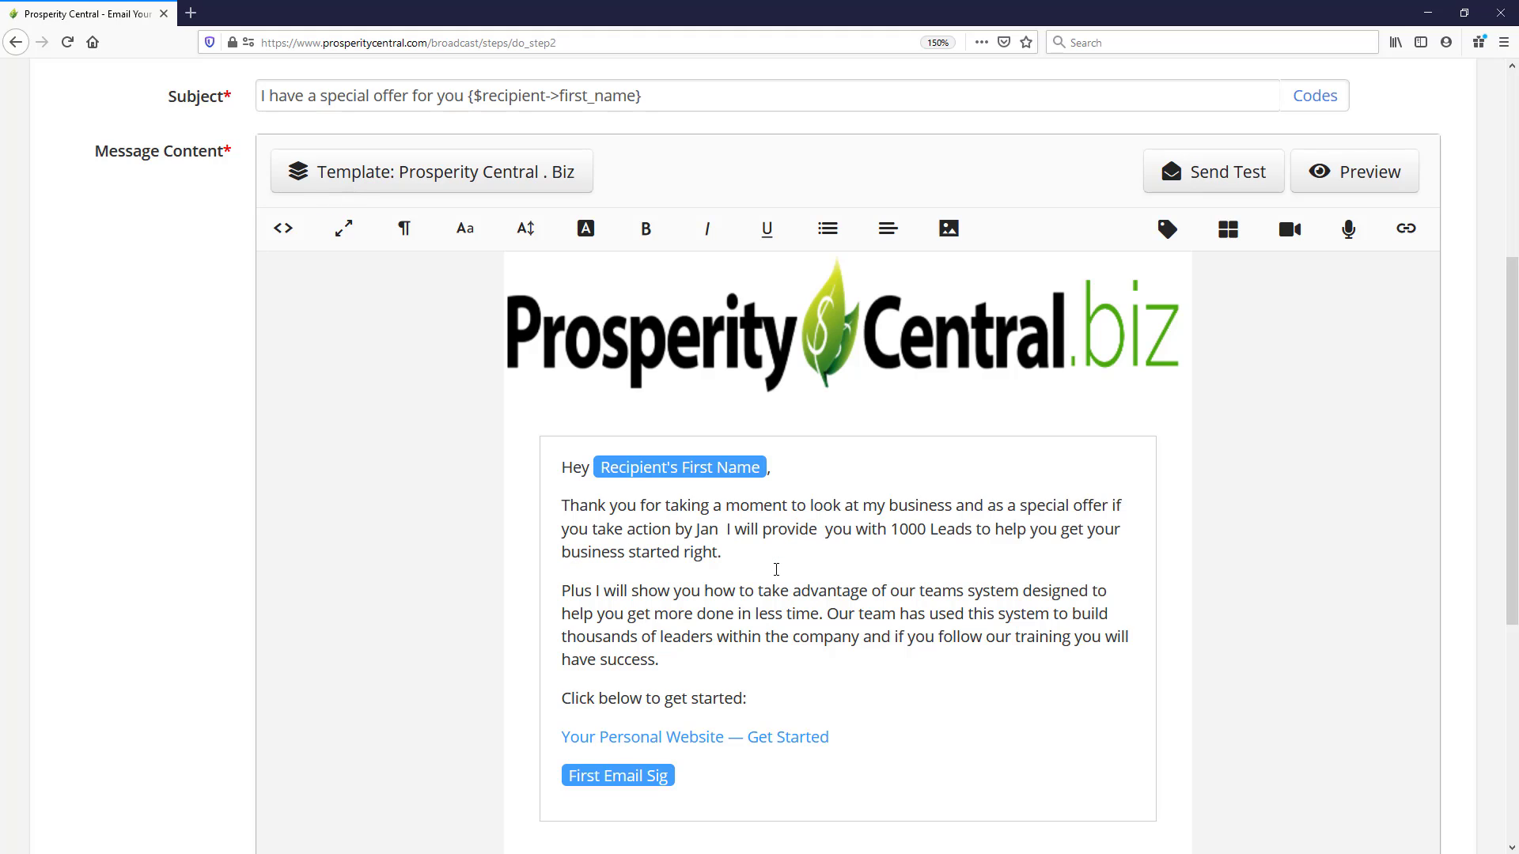
text(15th)
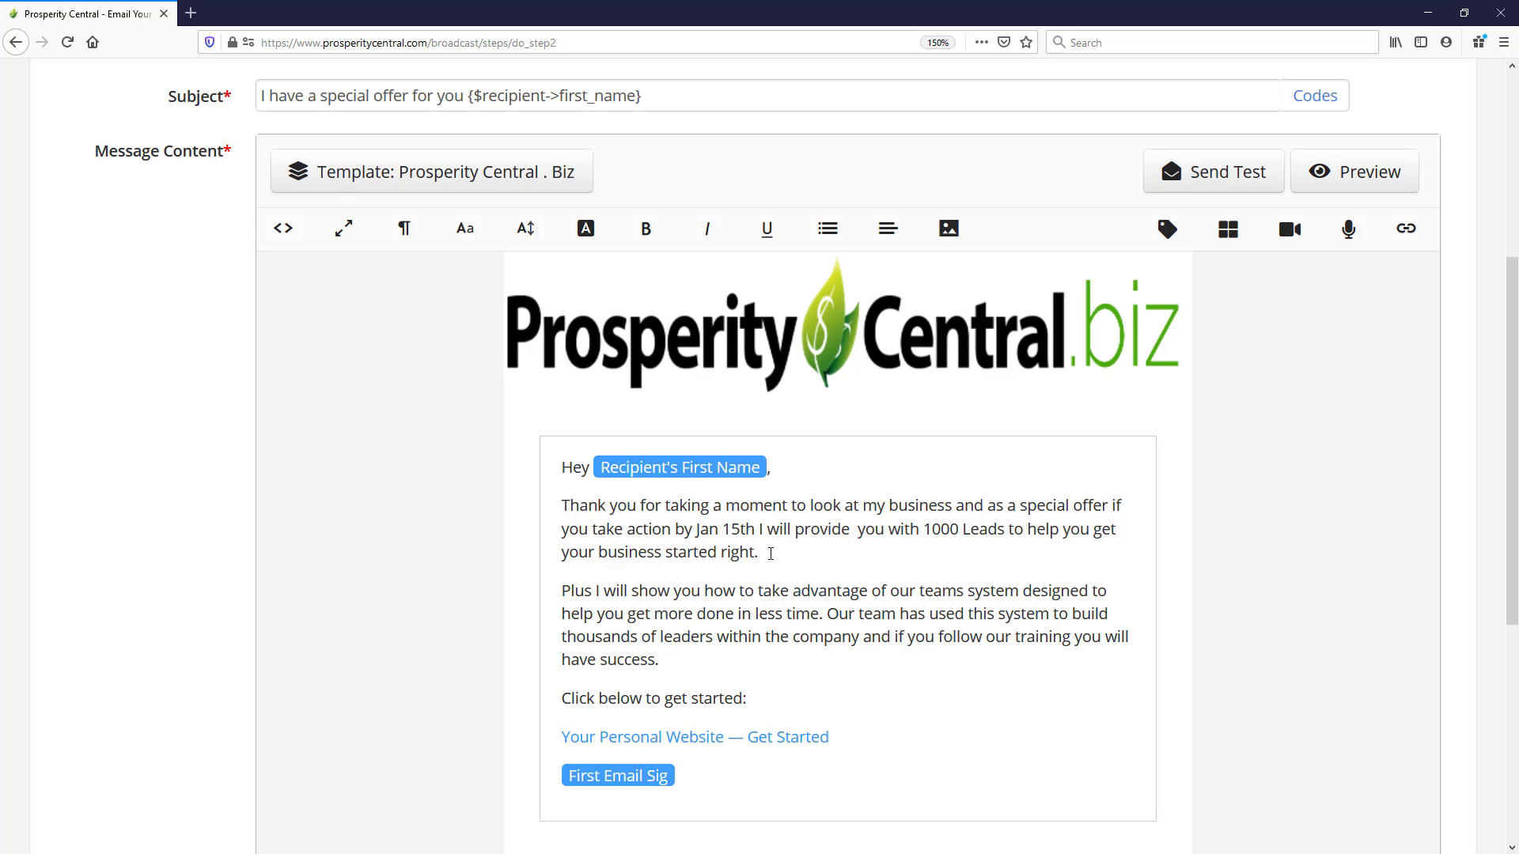
scroll(861, 563, down, 5)
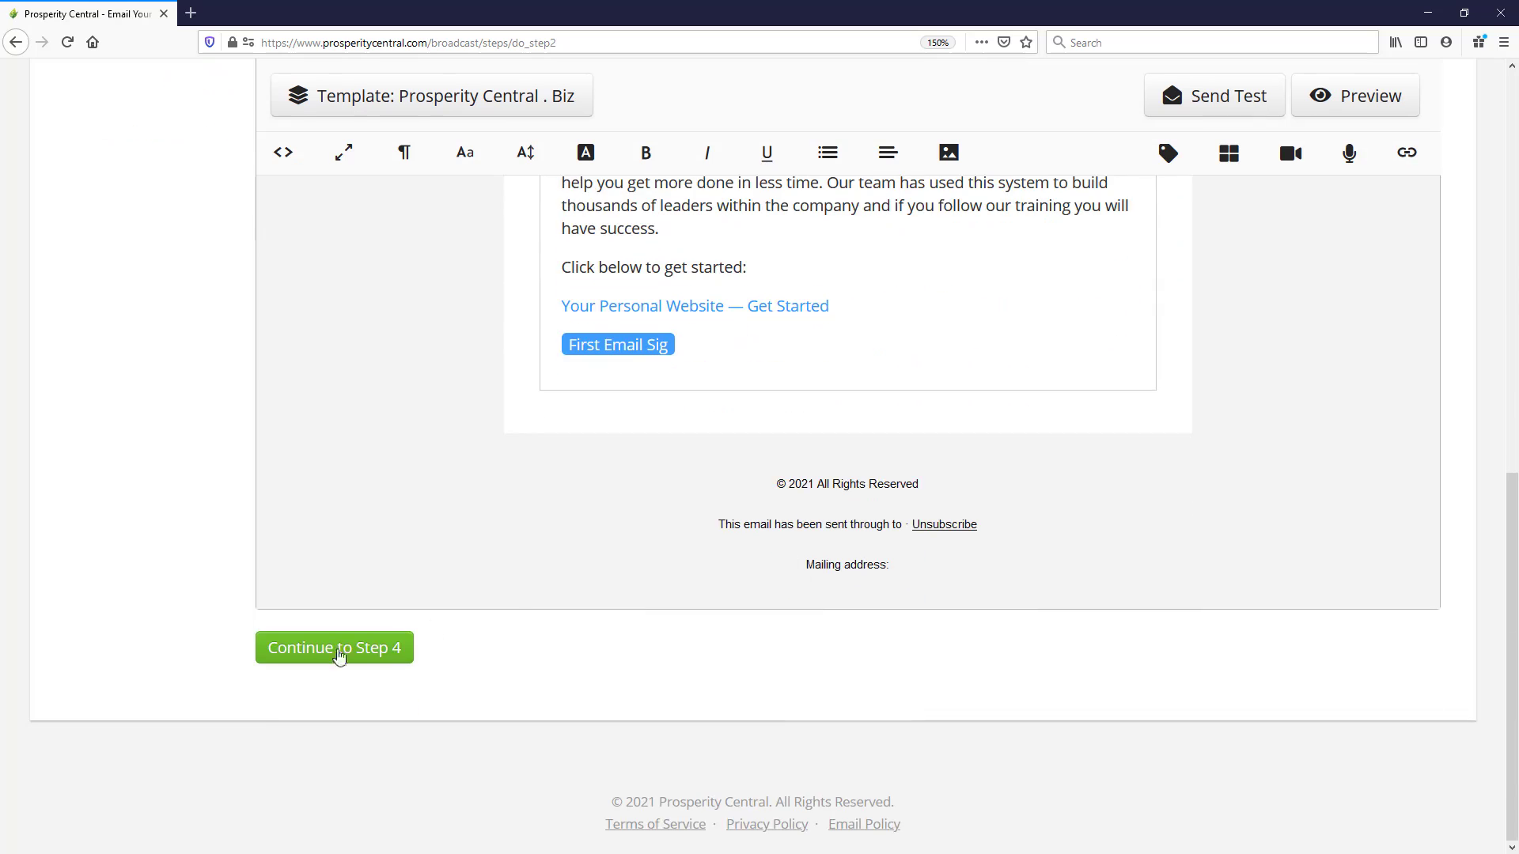
click(342, 650)
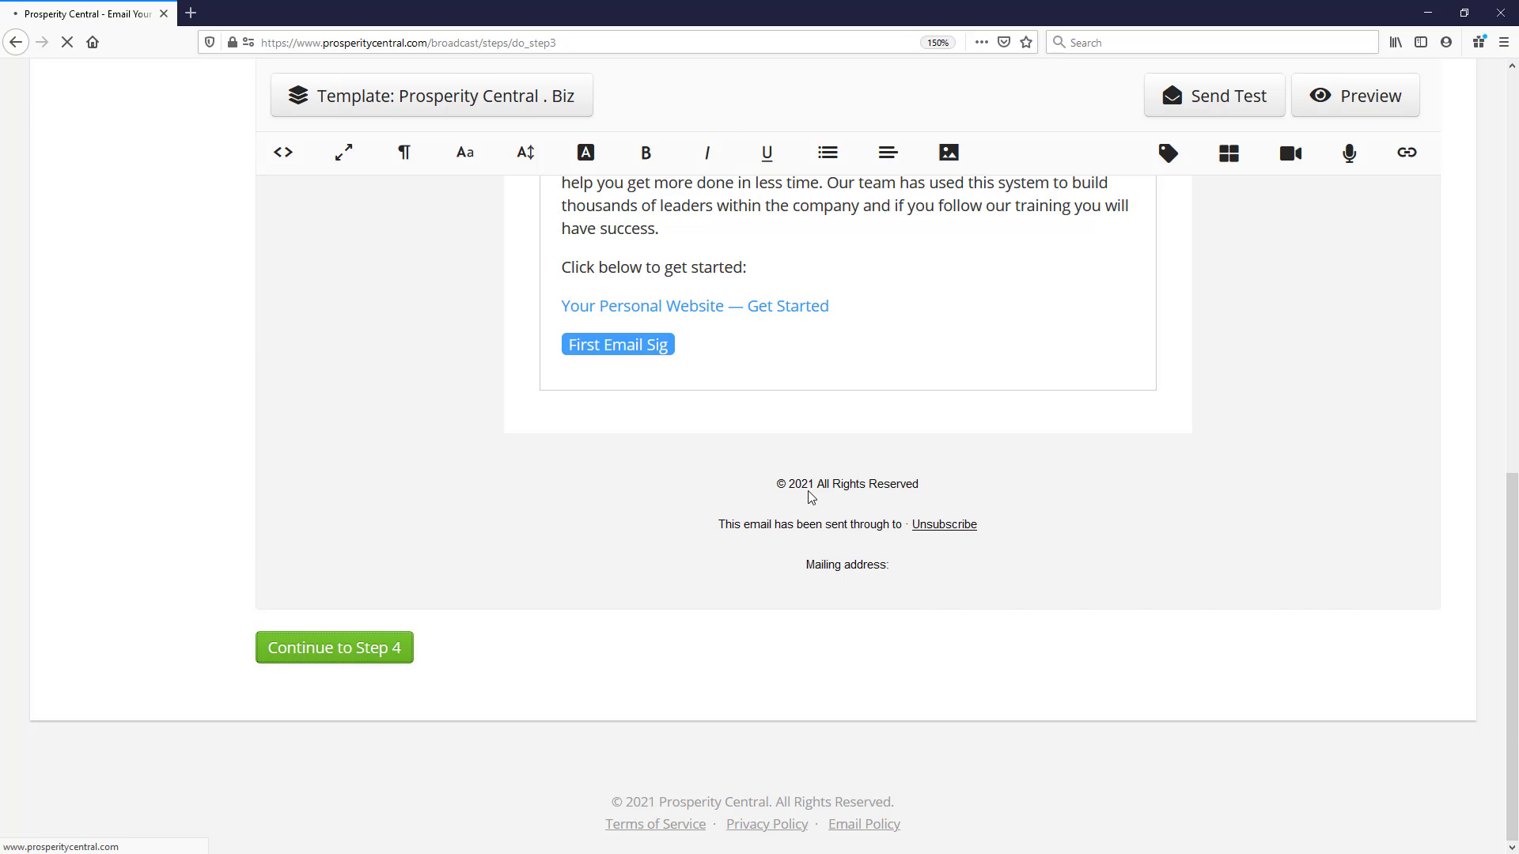
- Schedule the broadcast for future delivery on Jan 08, 2021 at 10 AM CST and save it
scroll(404, 392, down, 1)
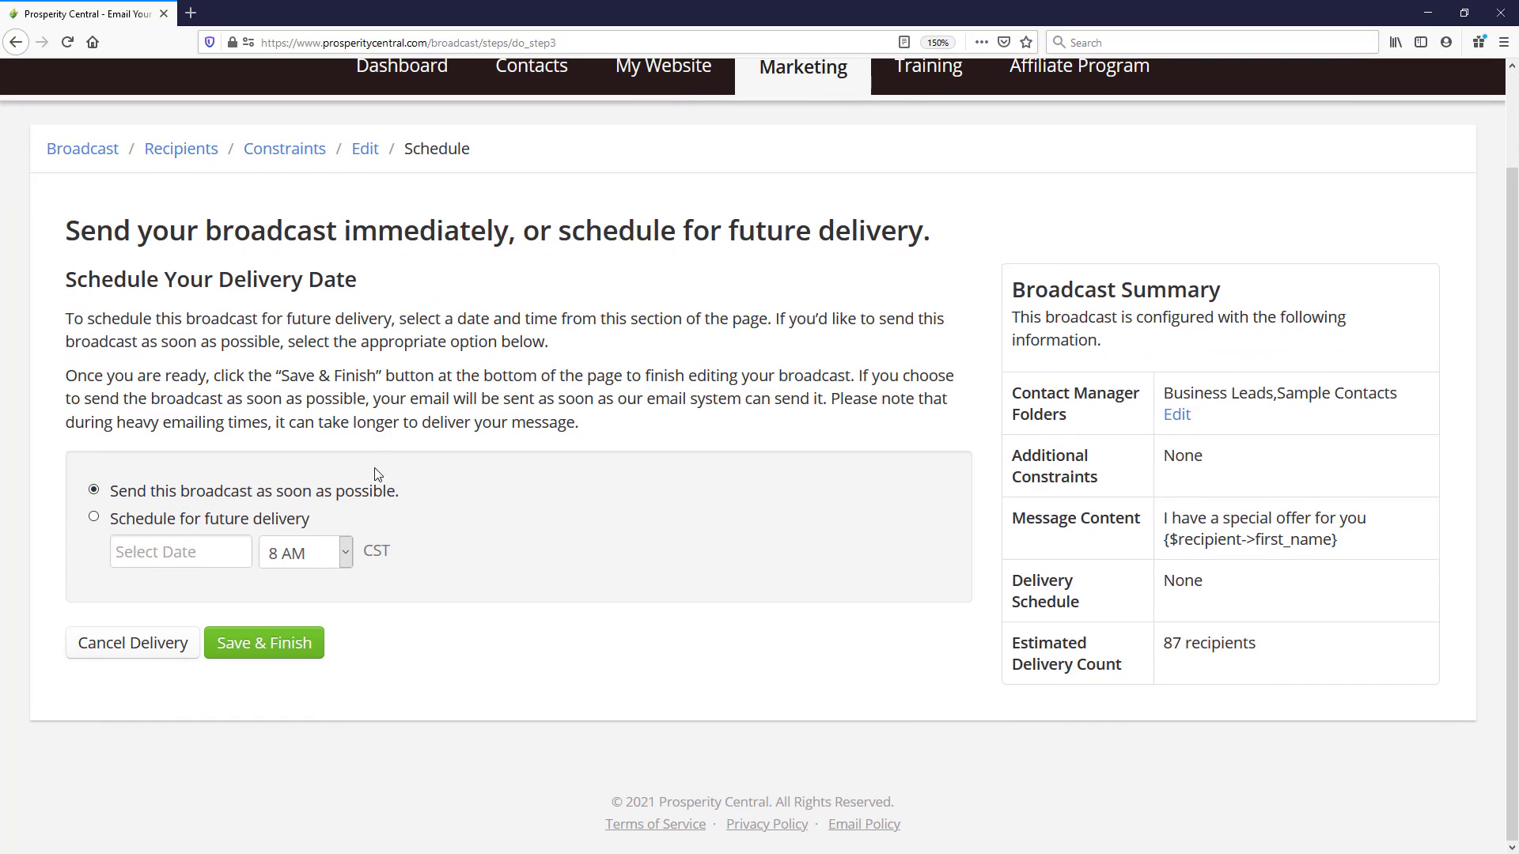
click(94, 518)
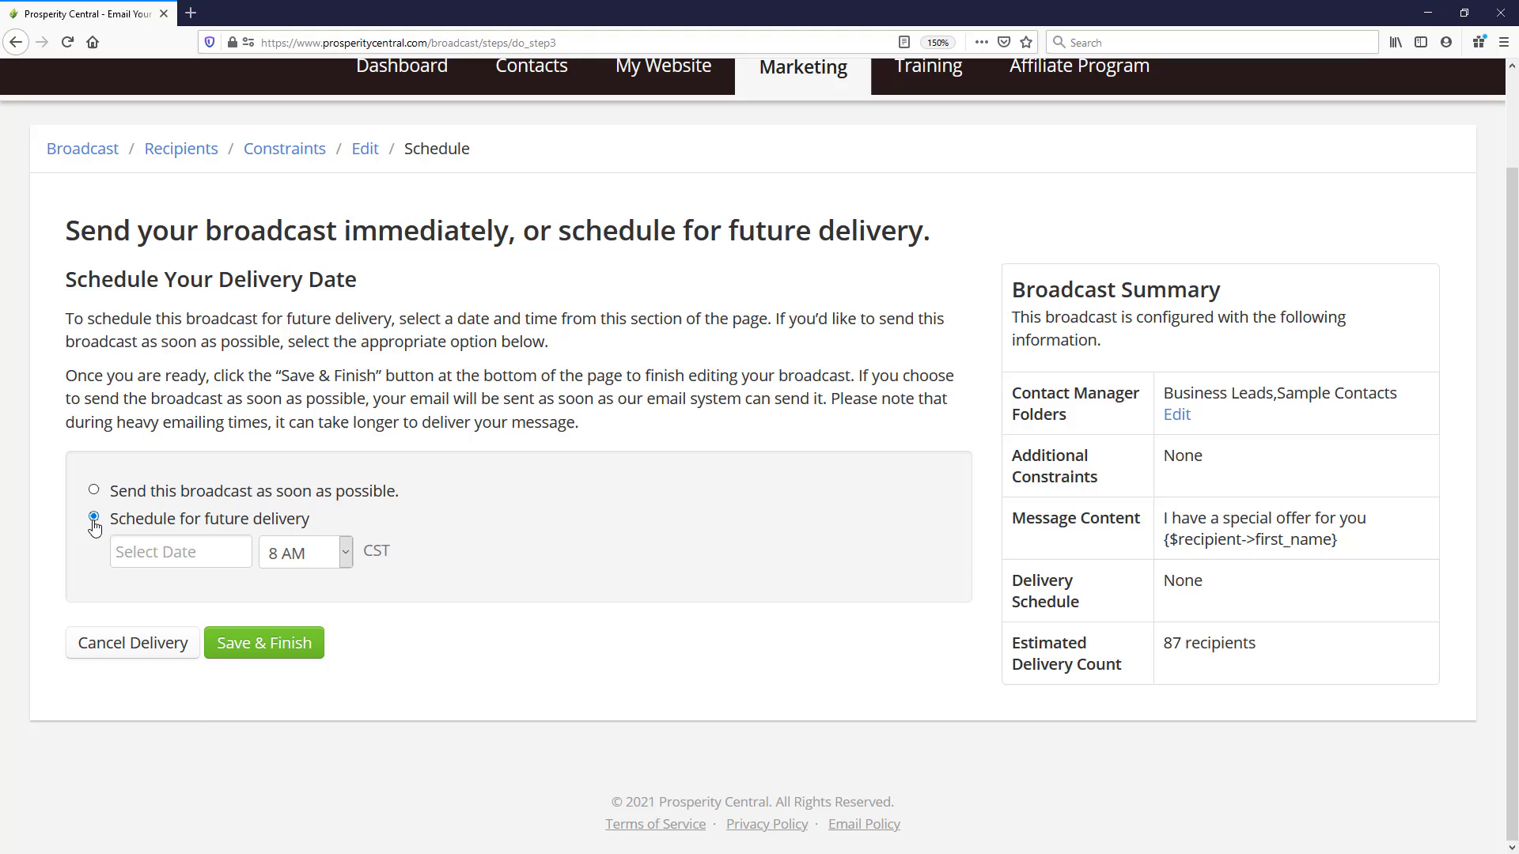
click(181, 554)
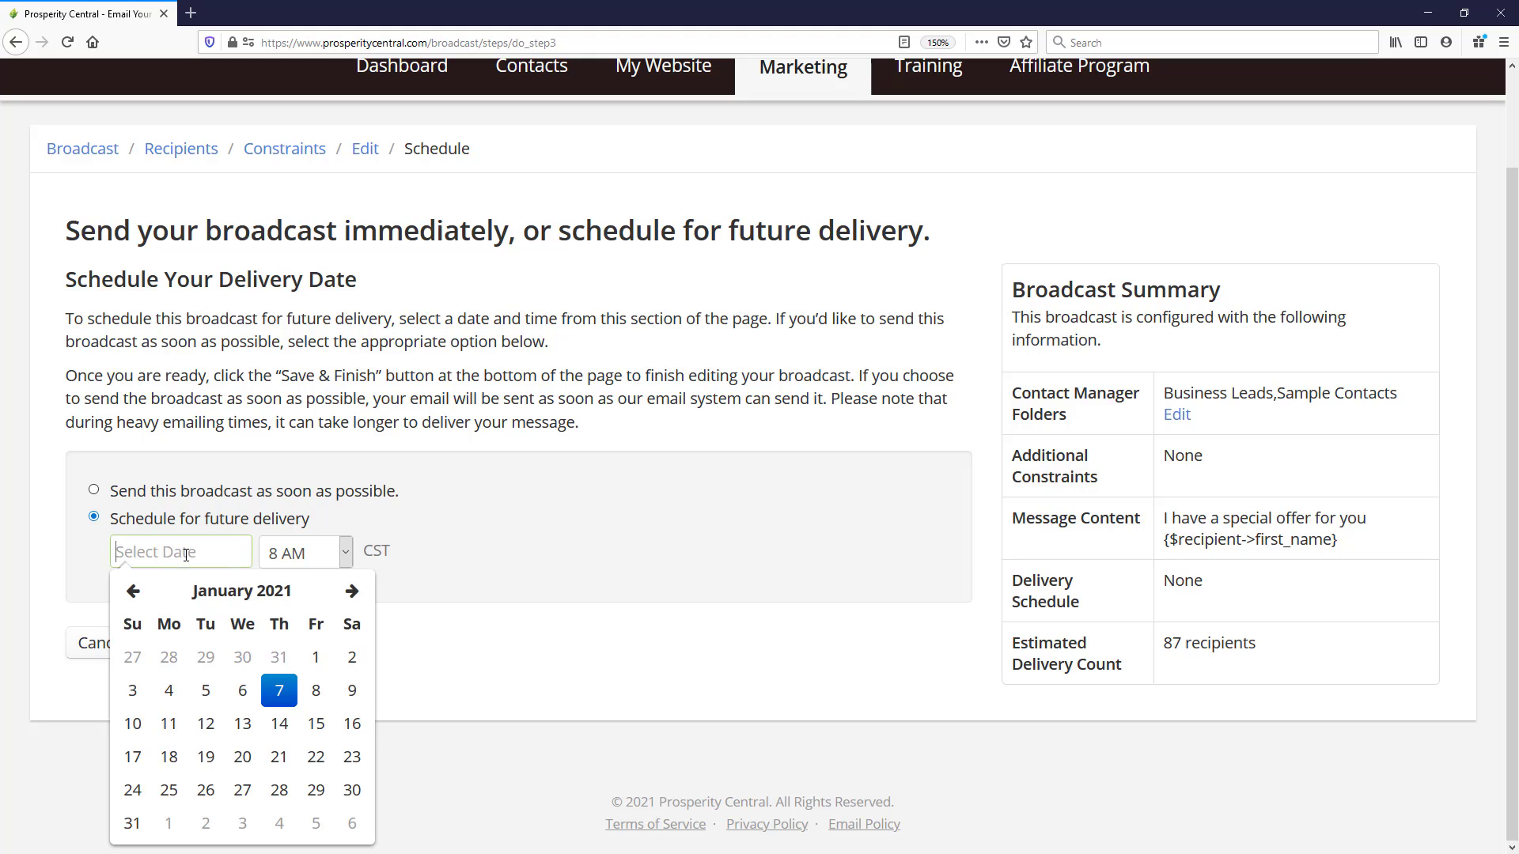
click(315, 691)
click(343, 553)
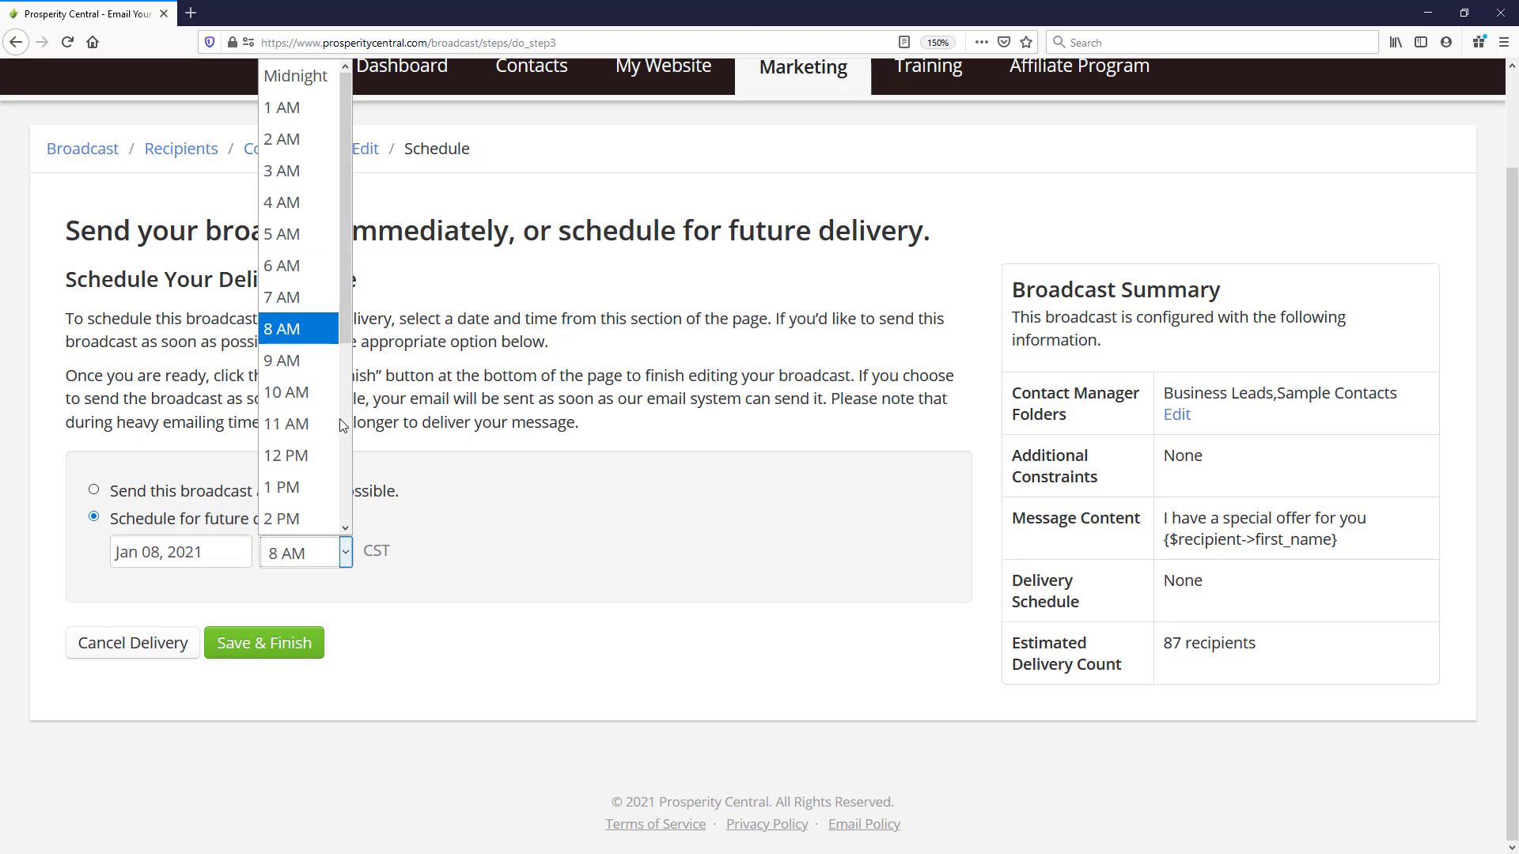
click(308, 393)
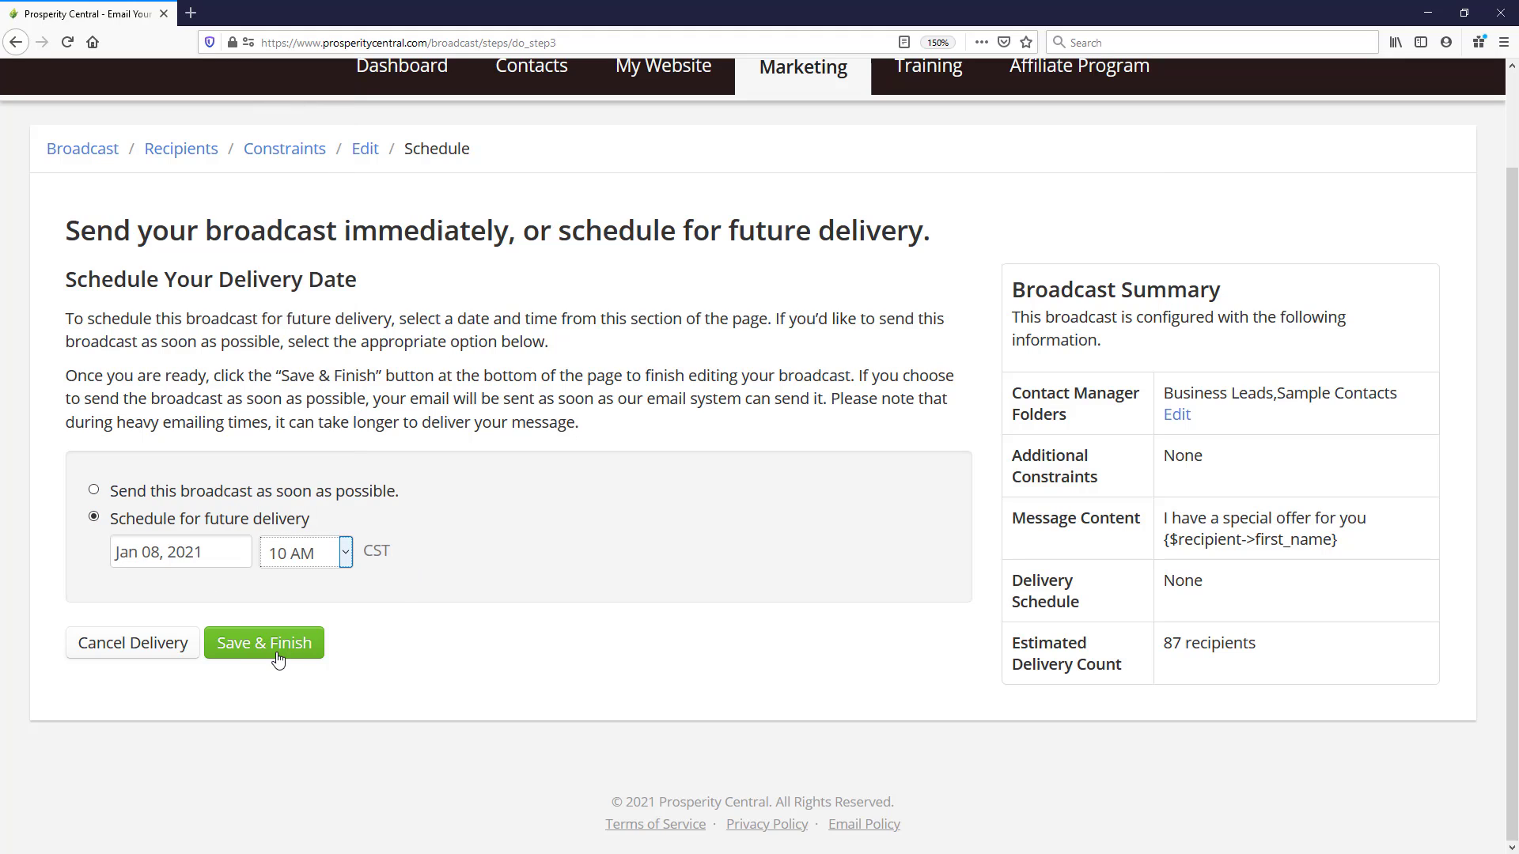
click(248, 654)
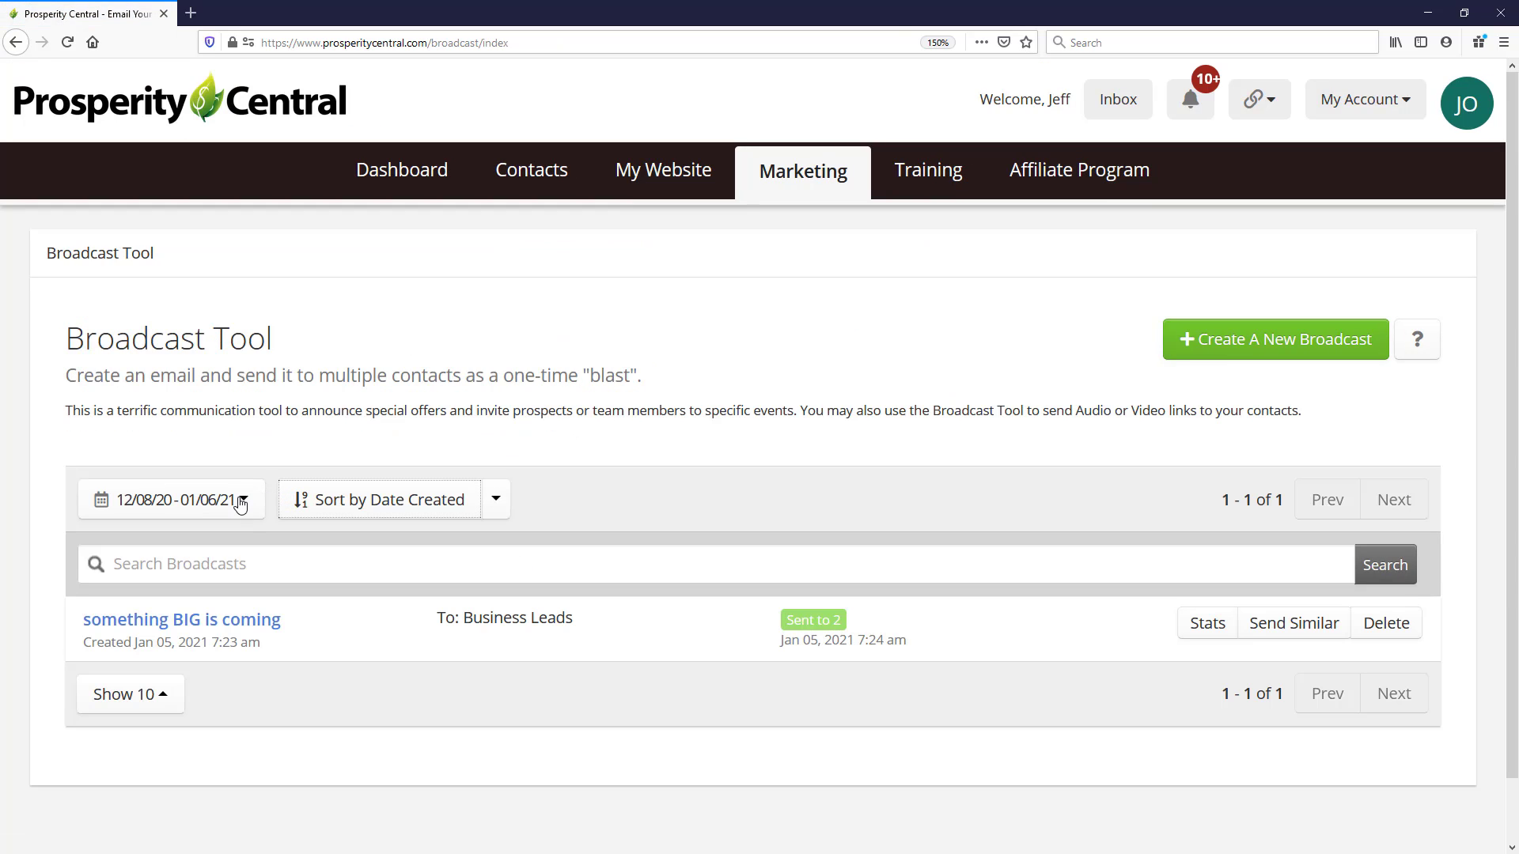
- Filter the broadcast list to the custom date range 01/01/2021 - 01/07/2021
click(250, 498)
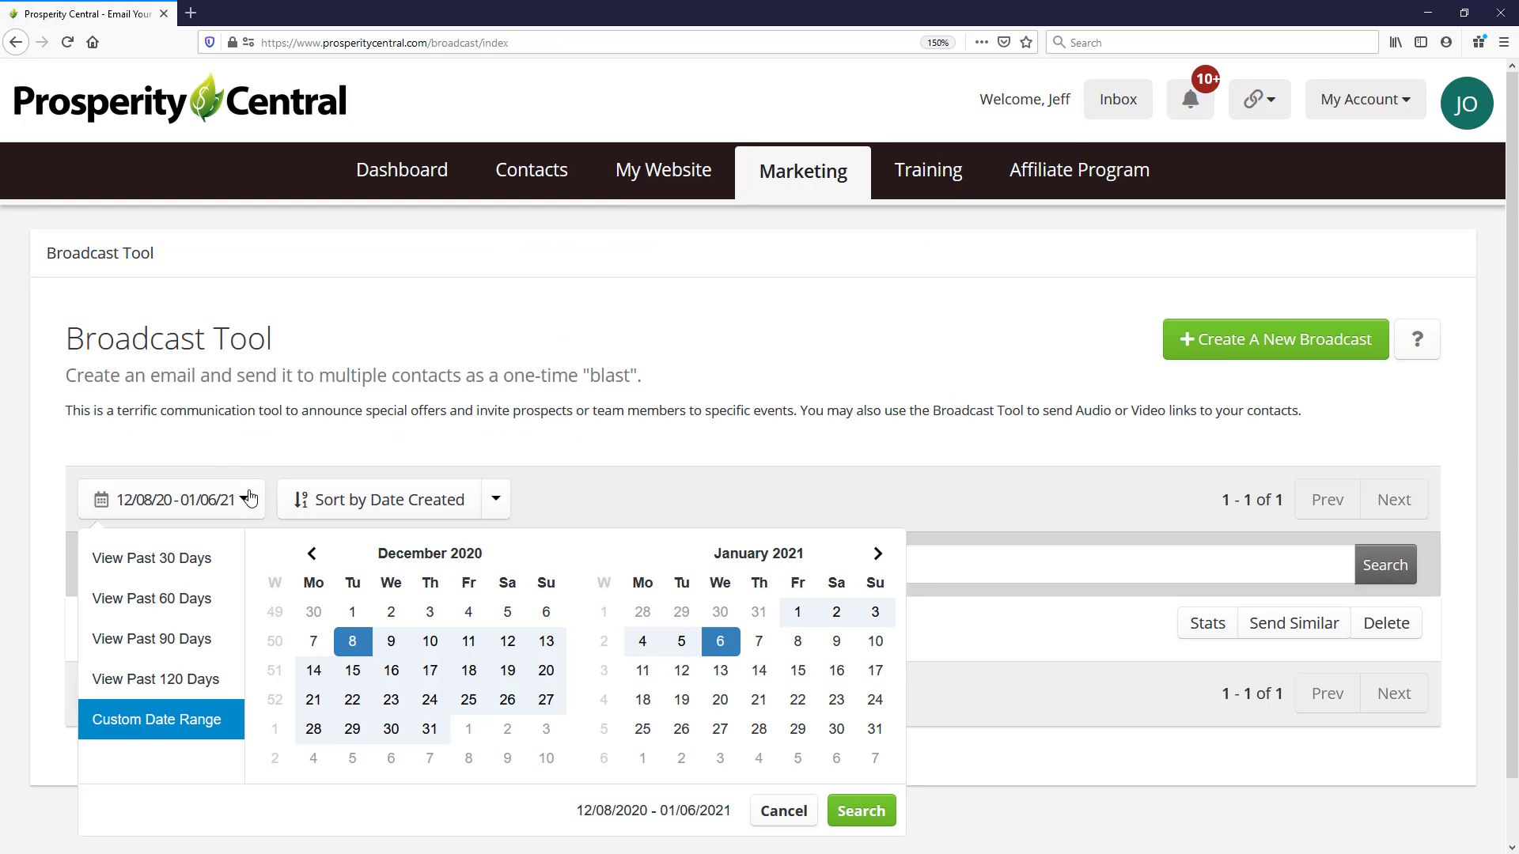
click(759, 641)
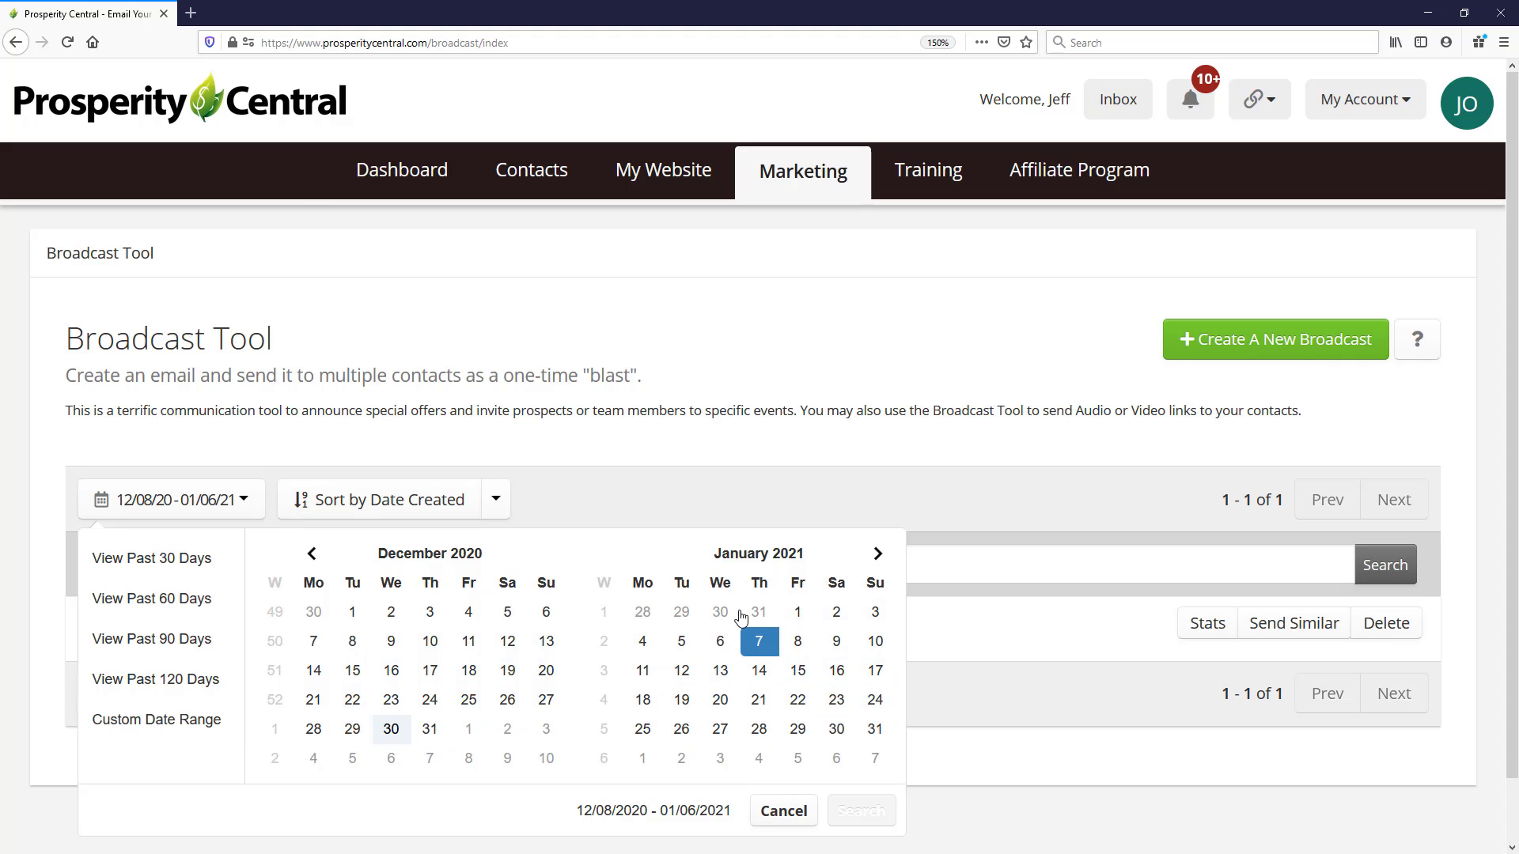
click(797, 612)
click(759, 641)
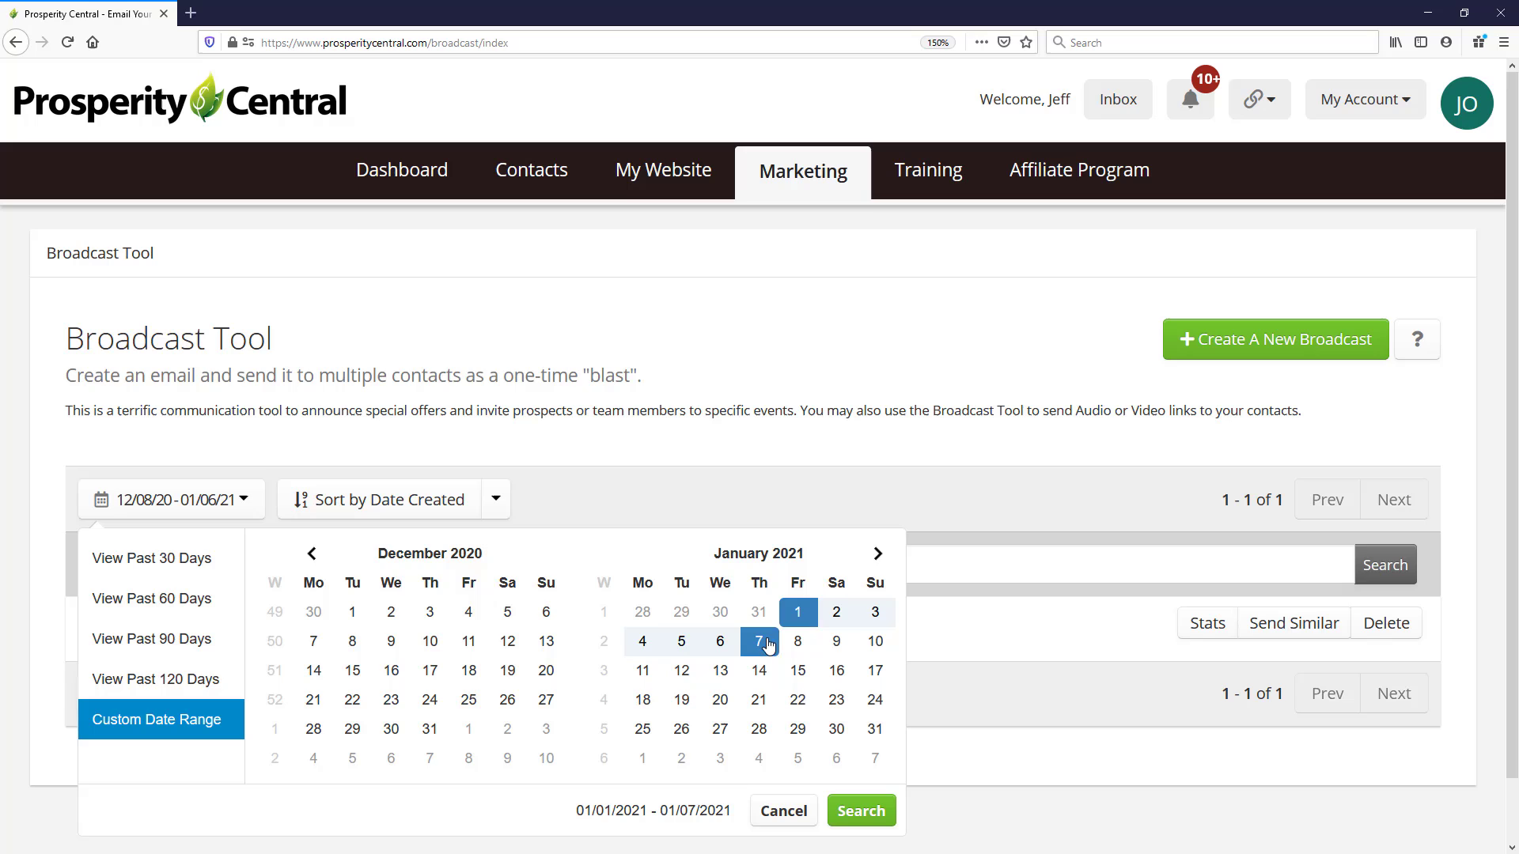
click(843, 813)
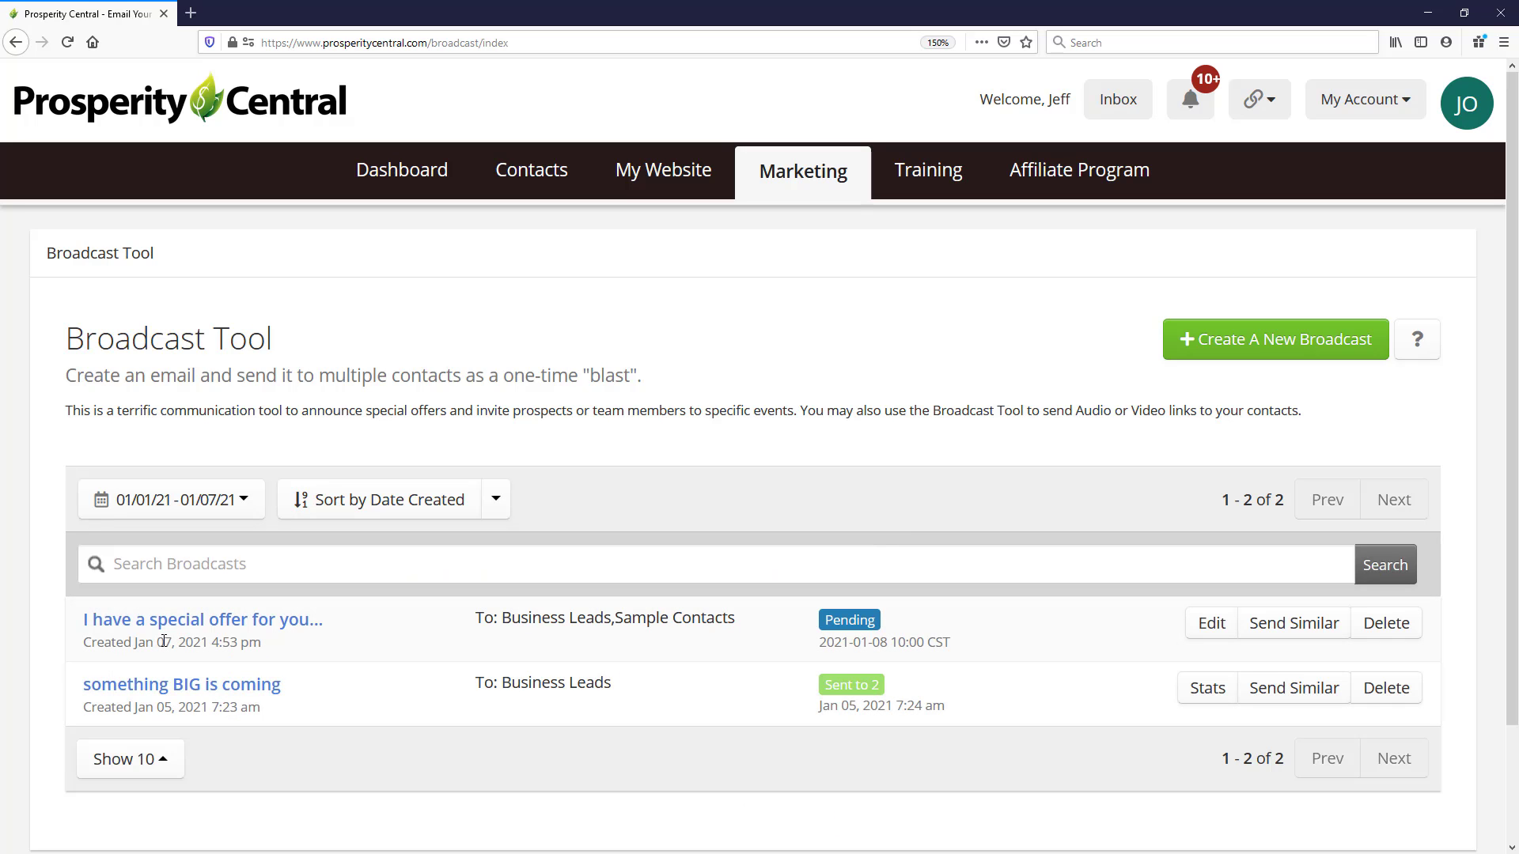